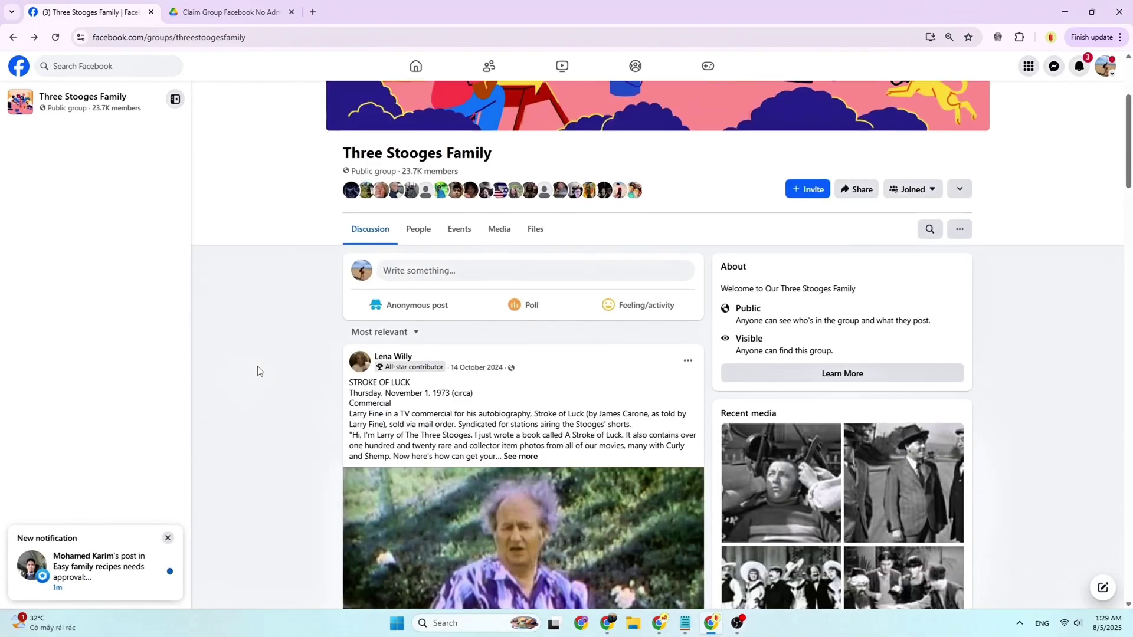
Step: Open the group's About details, then load its admins page by changing the URL ending to 'admins'
scroll(257, 420, "down", 6)
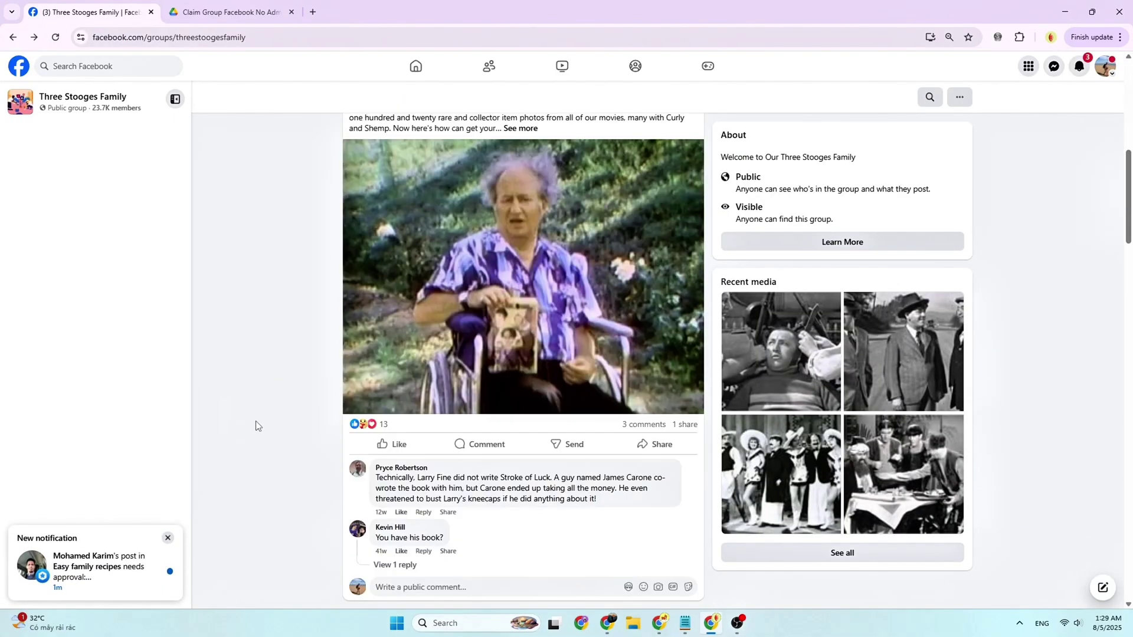
scroll(256, 420, "up", 3)
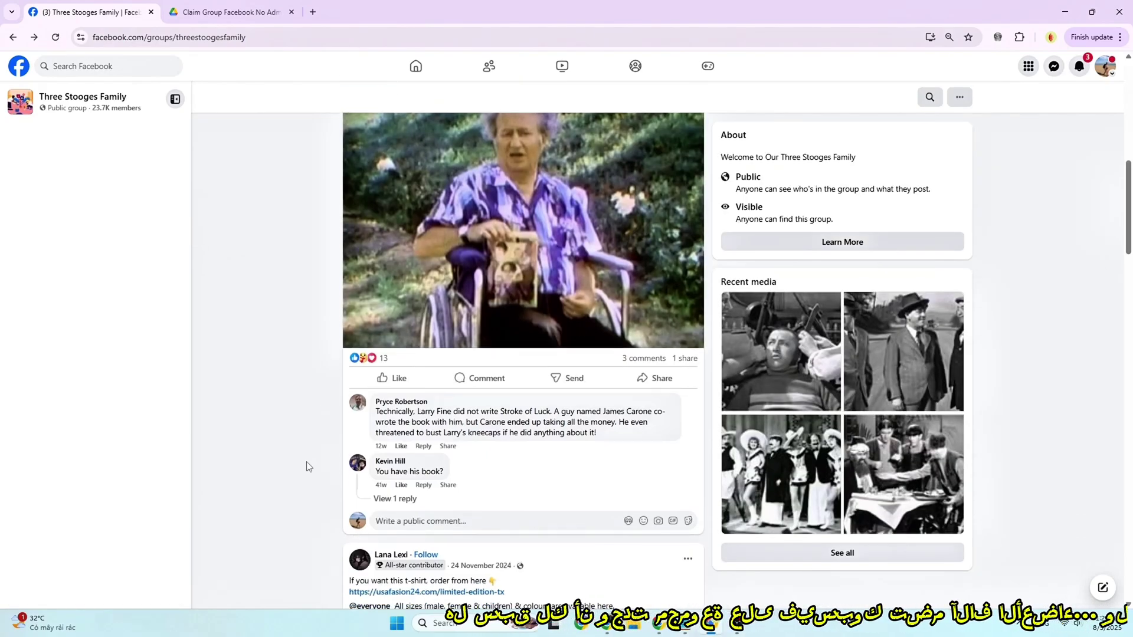
scroll(344, 462, "down", 10)
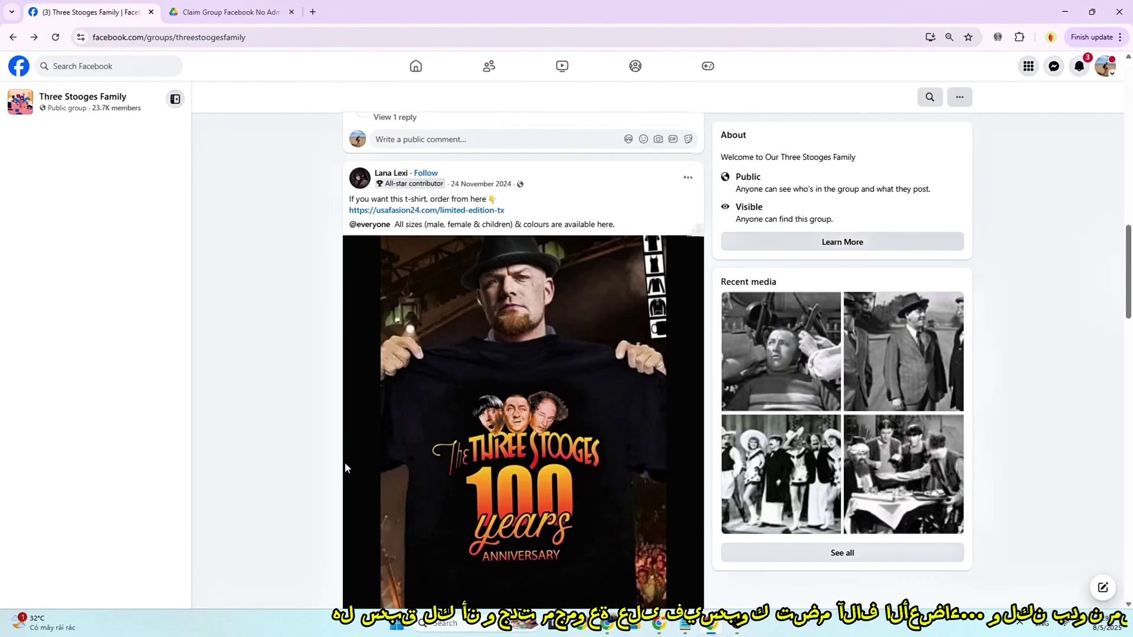
scroll(444, 390, "down", 3)
scroll(834, 378, "up", 20)
left_click(834, 374)
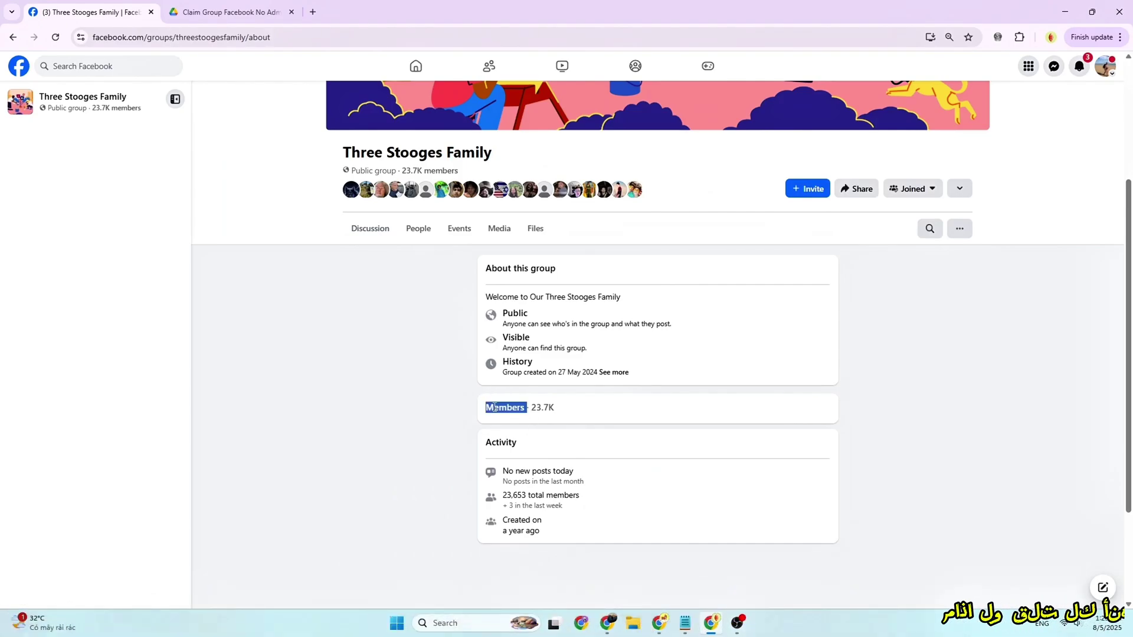
double_click(281, 37)
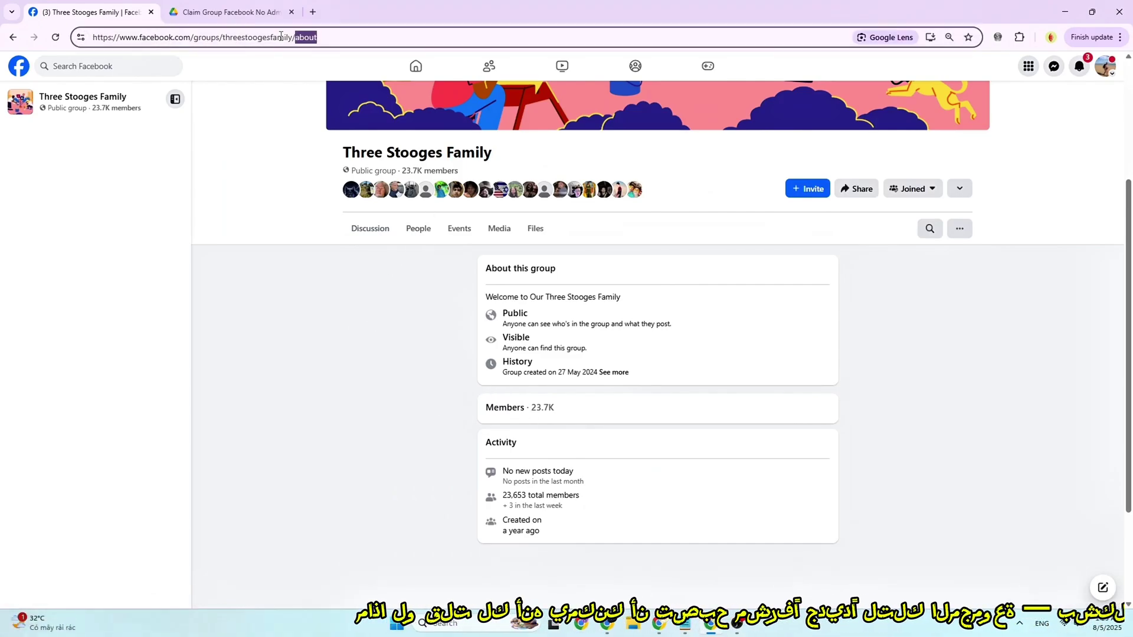
type("admins")
key("Return")
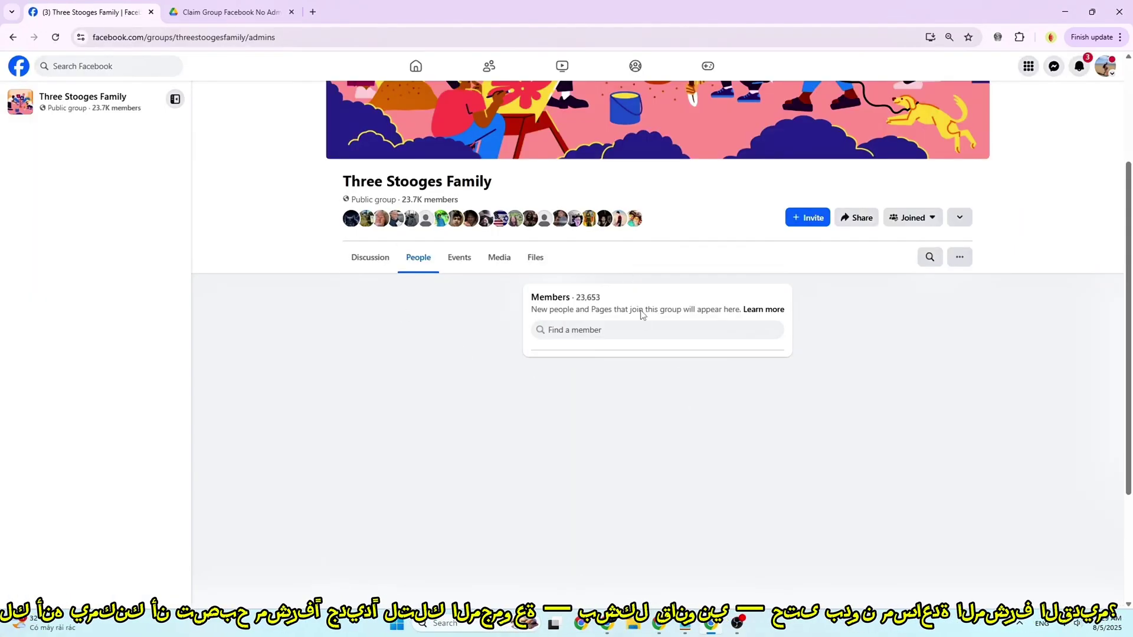
Step: Return to the discussion, reopen About, and check the first member's options in the member list
double_click(600, 303)
left_click(534, 301)
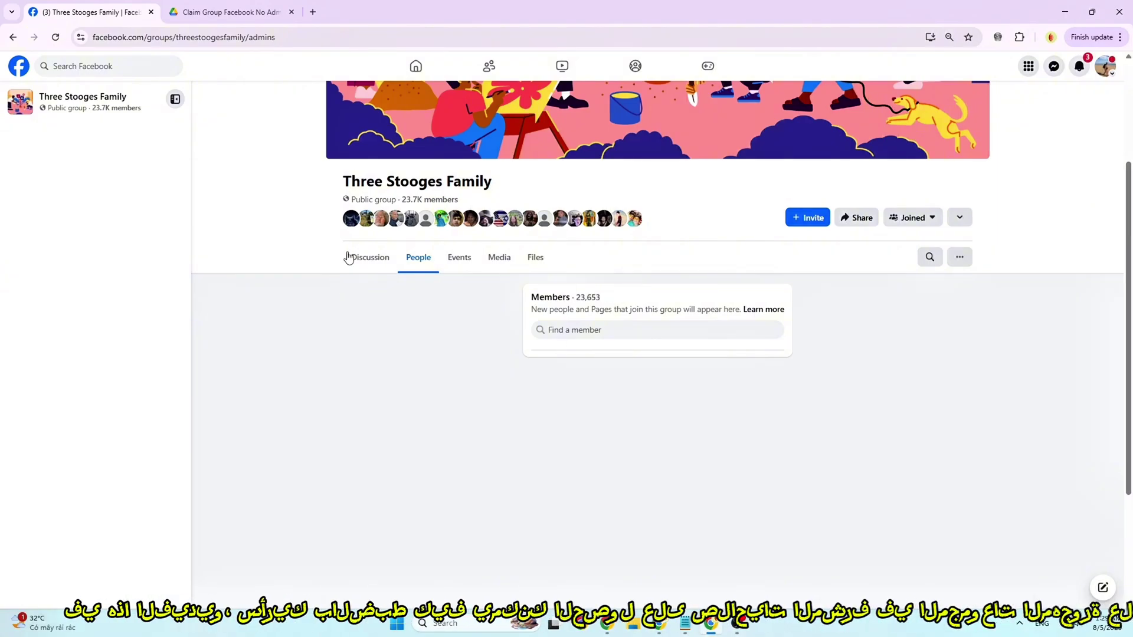
left_click(368, 259)
scroll(265, 354, "down", 3)
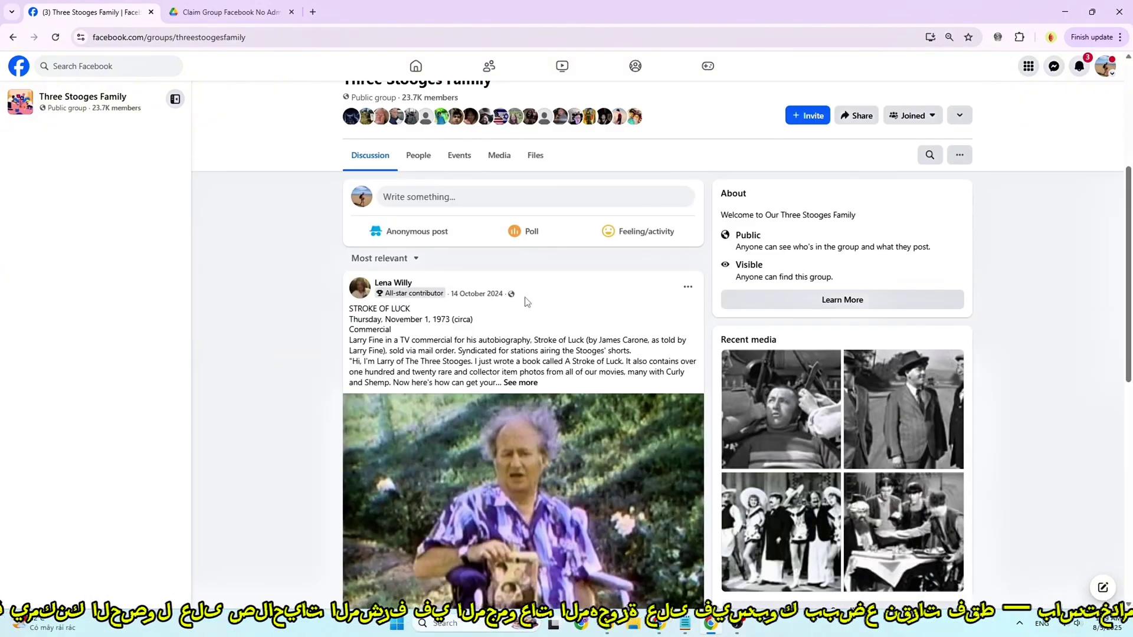
left_click(808, 301)
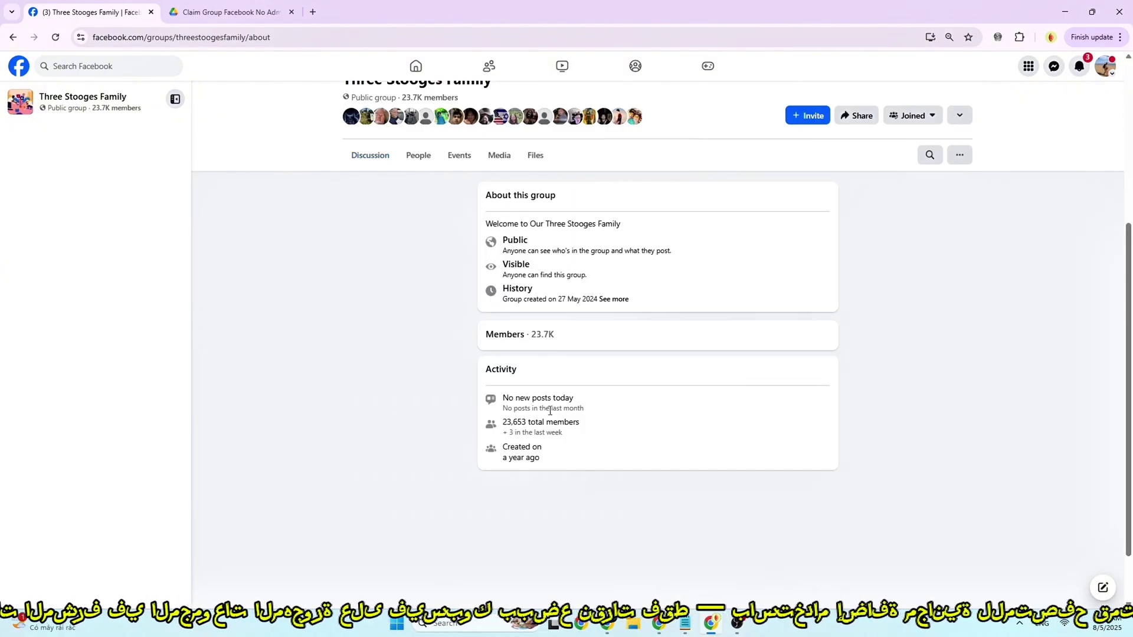
left_click(418, 155)
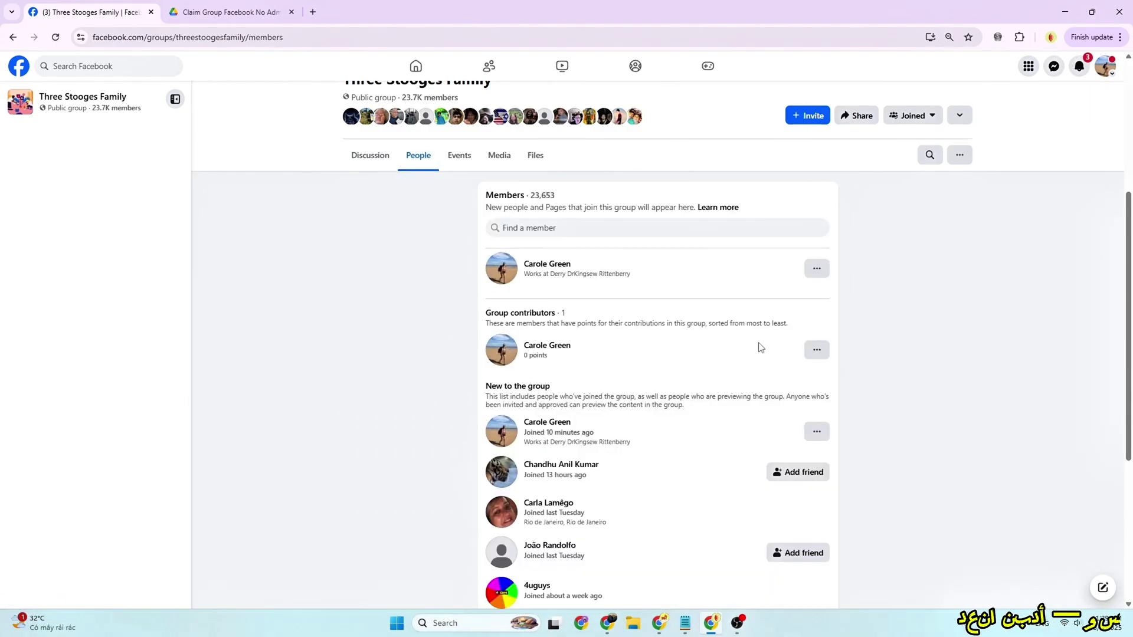
left_click(816, 269)
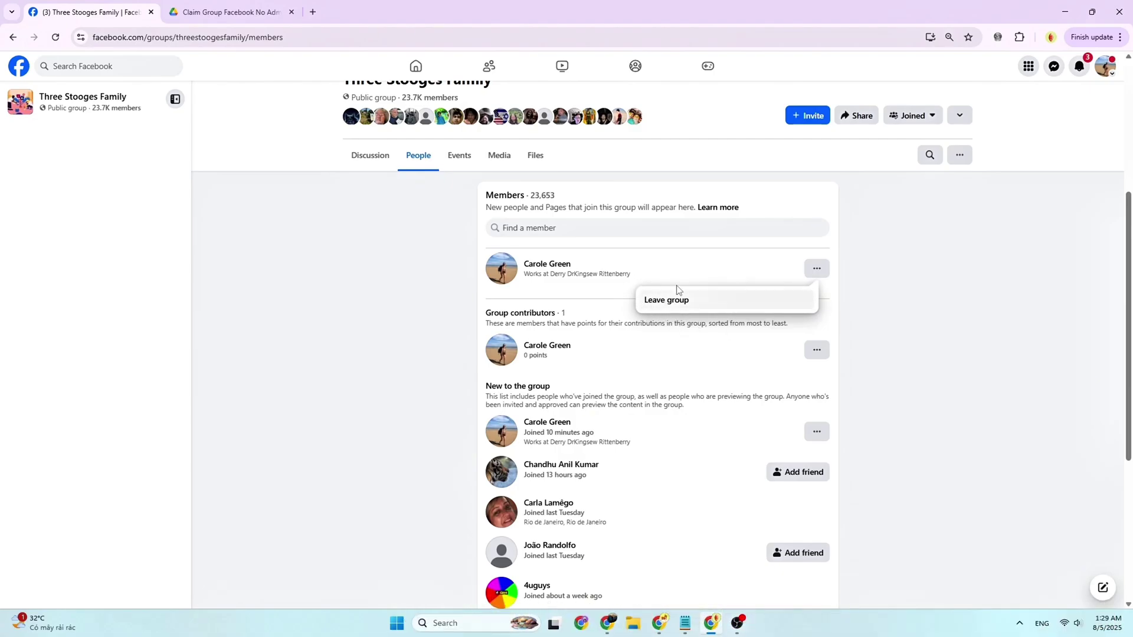
left_click(367, 157)
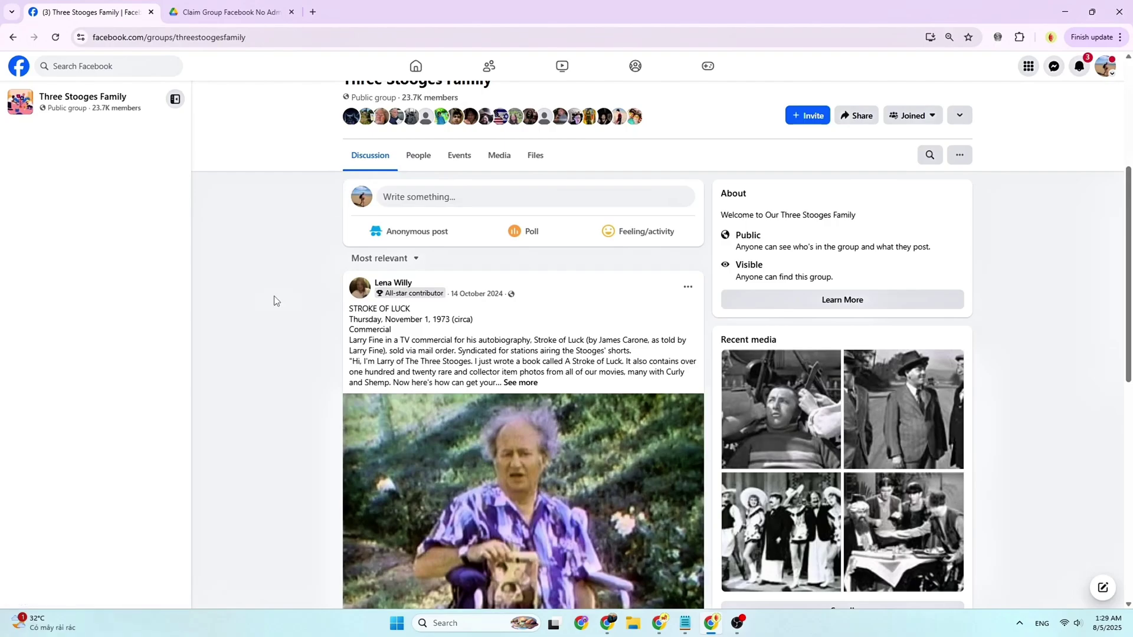
Step: Download Claim Group Facebook No Admin.zip from the Google Drive tab
scroll(275, 302, "up", 3)
scroll(274, 307, "up", 1)
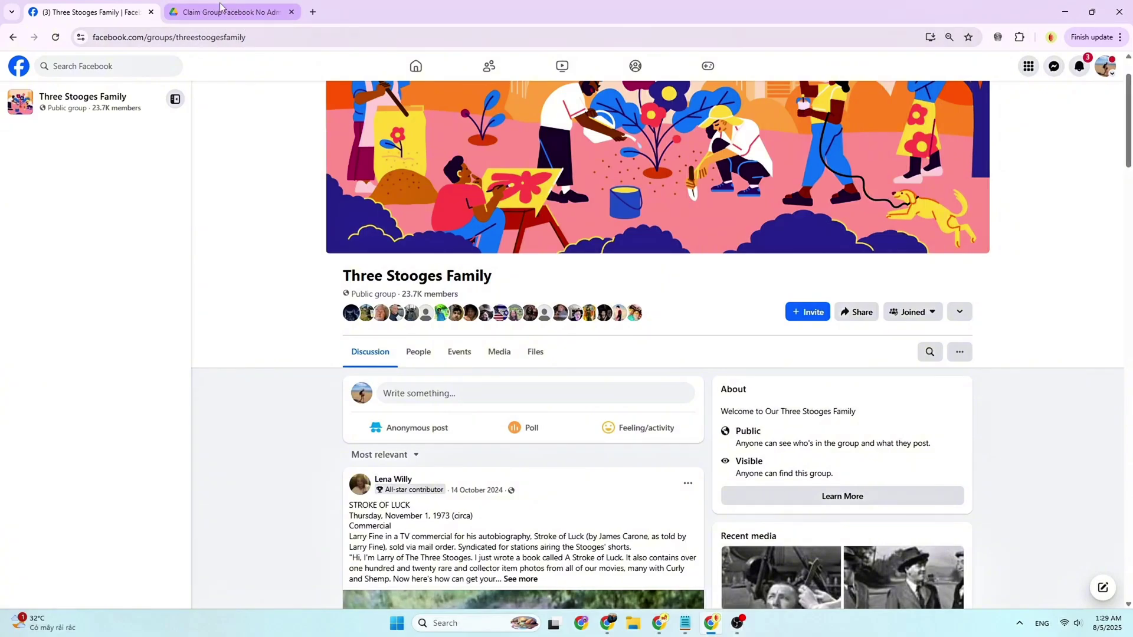
left_click(238, 12)
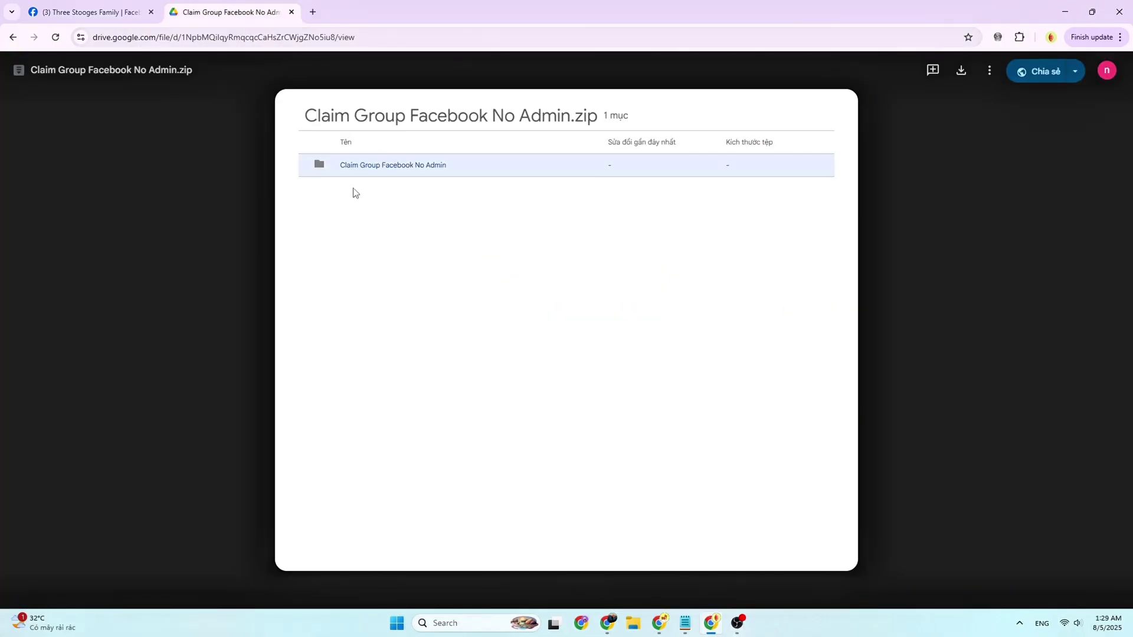
left_click(961, 71)
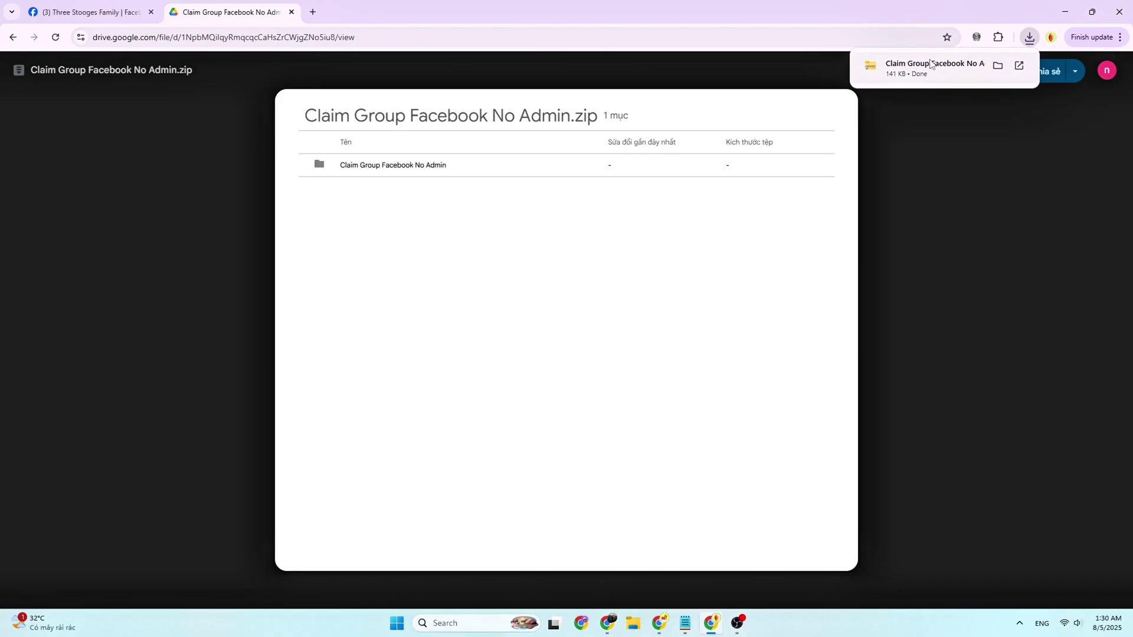
Step: Extract Claim Group Facebook No Admin.zip into the Downloads folder with Extract Here
left_click(998, 68)
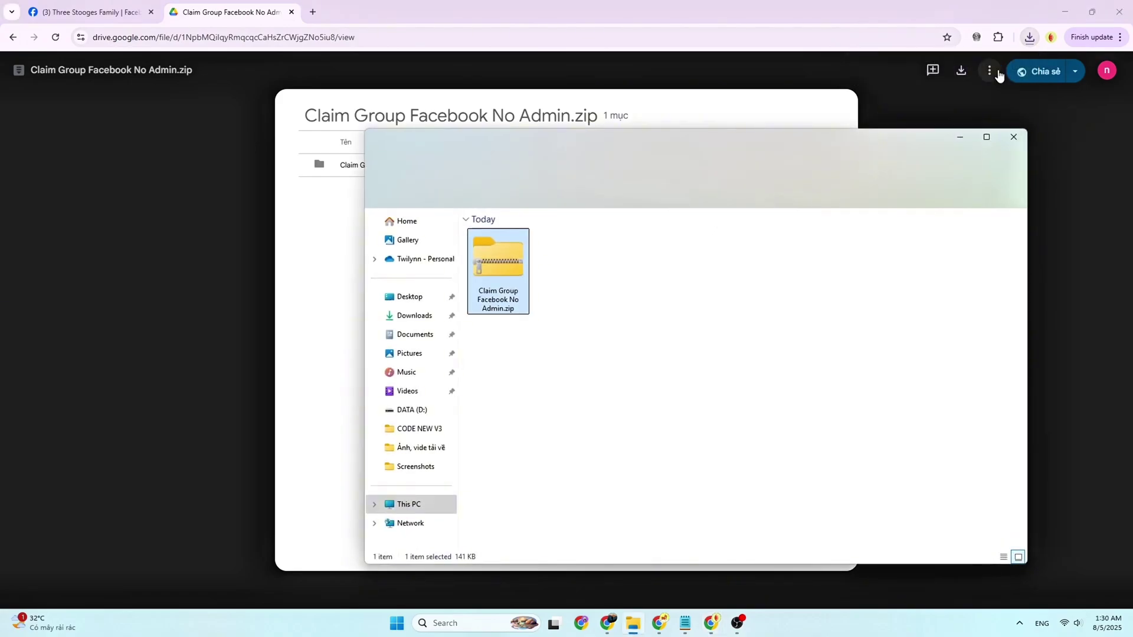
left_click(510, 275)
left_click(630, 321)
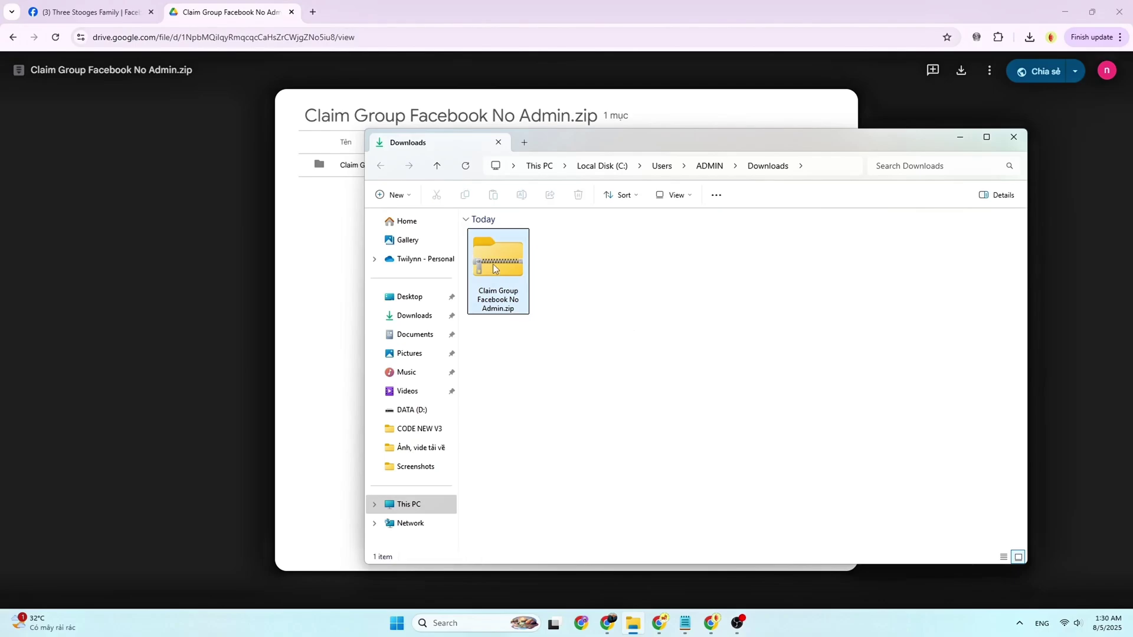
right_click(488, 263)
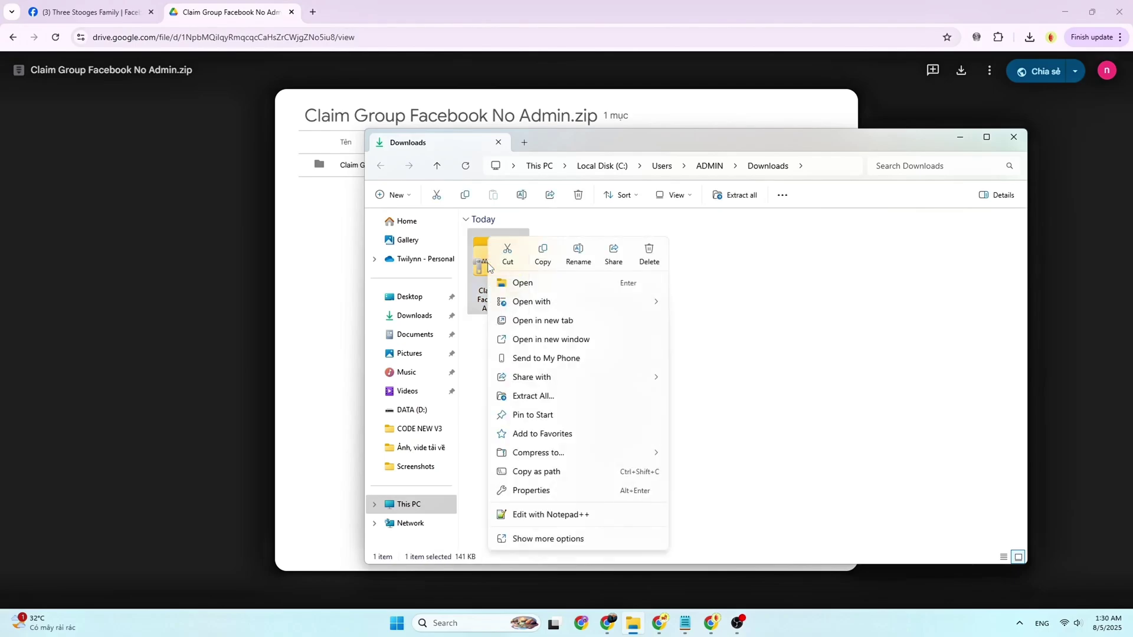
left_click(528, 541)
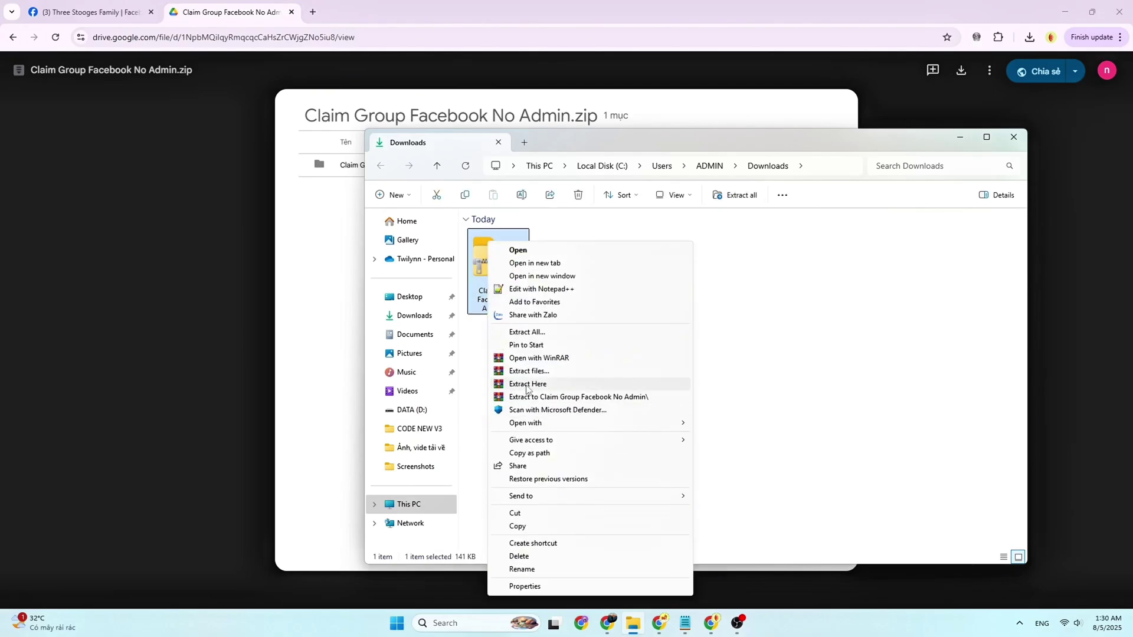
left_click(527, 384)
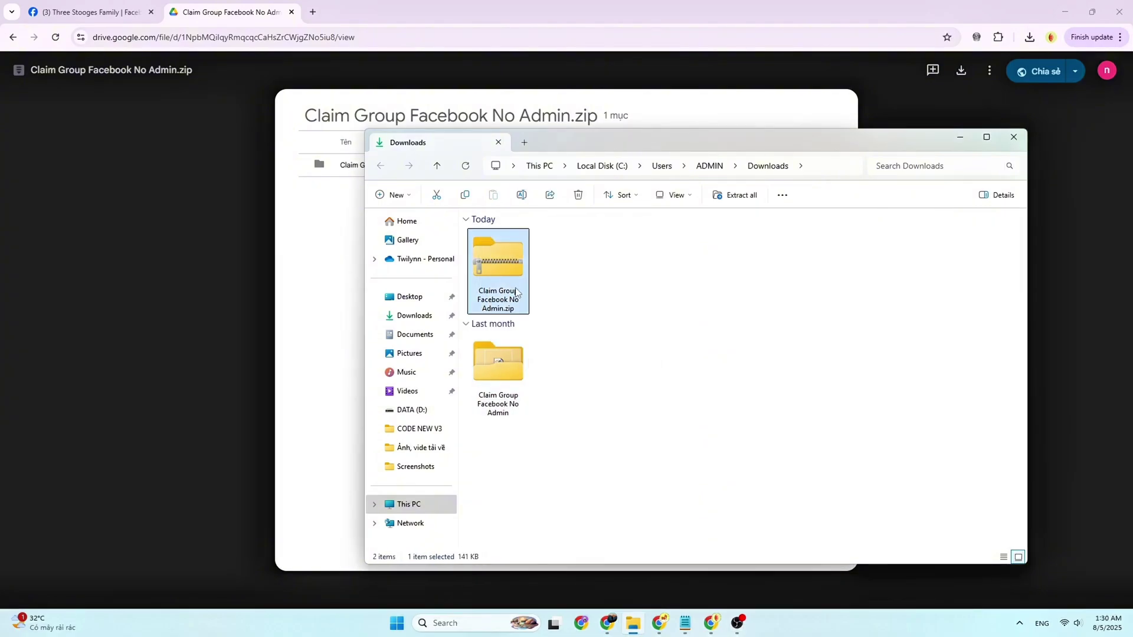
Step: Minimize File Explorer and return to the Three Stooges Family Facebook tab
left_click(495, 362)
left_click(797, 249)
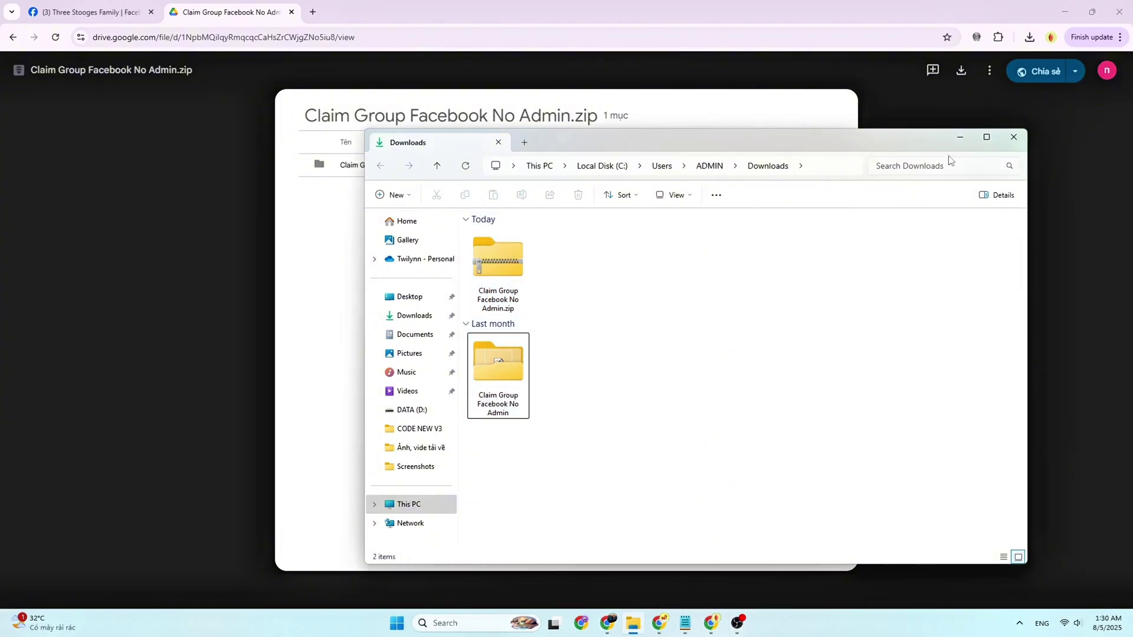
left_click(960, 137)
left_click(109, 5)
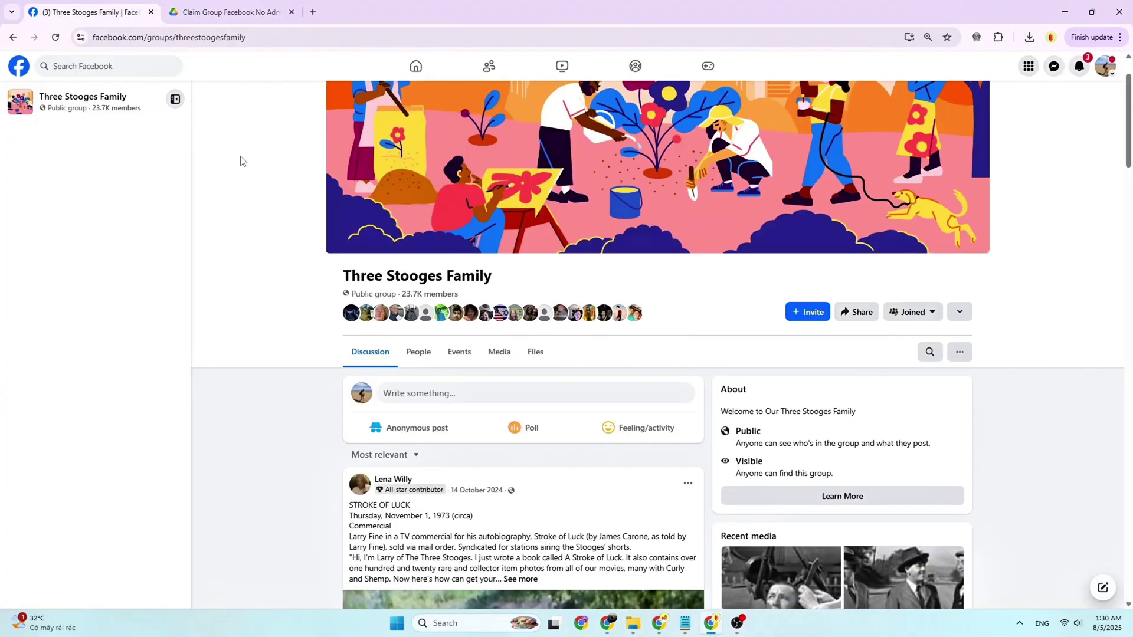
Step: Go to Chrome's Manage Extensions page from the ⋮ menu
left_click(1119, 37)
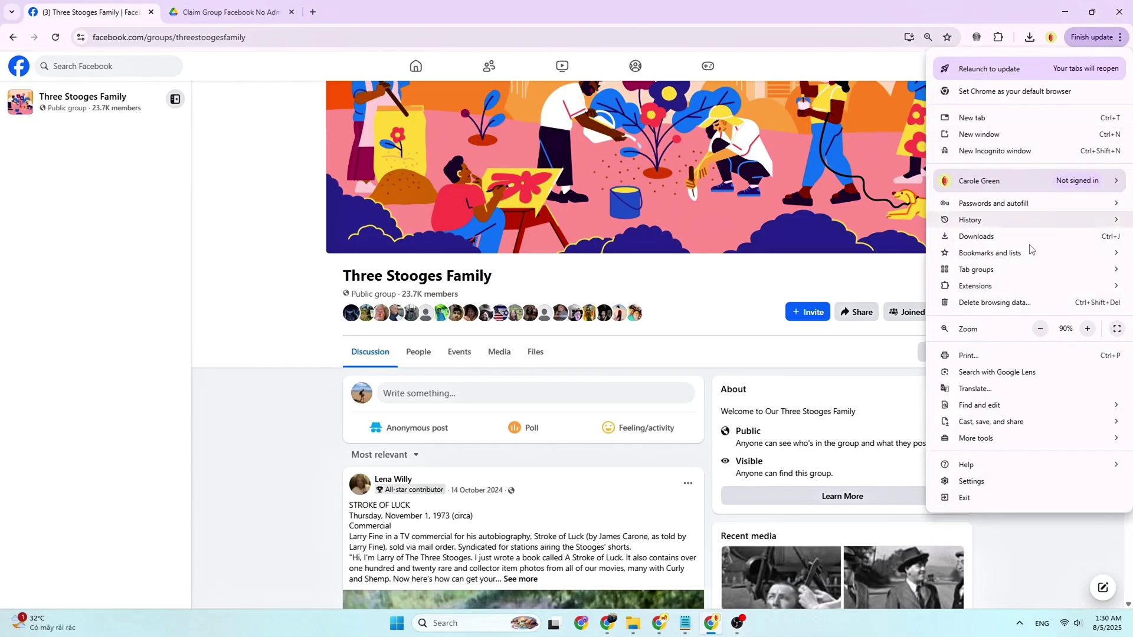
mouse_move(972, 287)
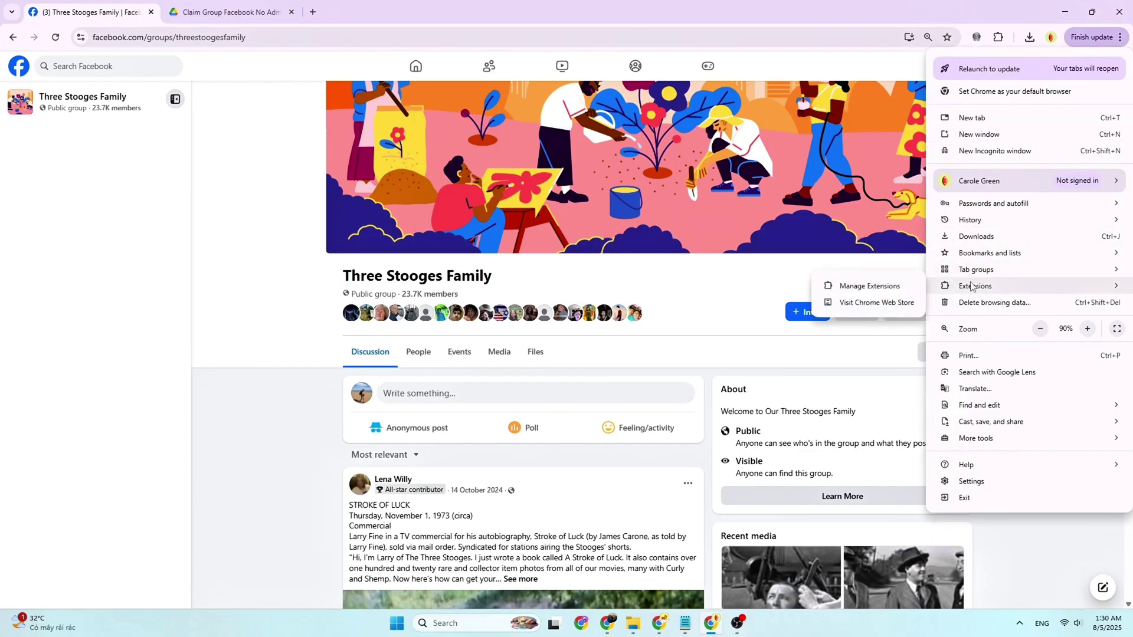
left_click(883, 286)
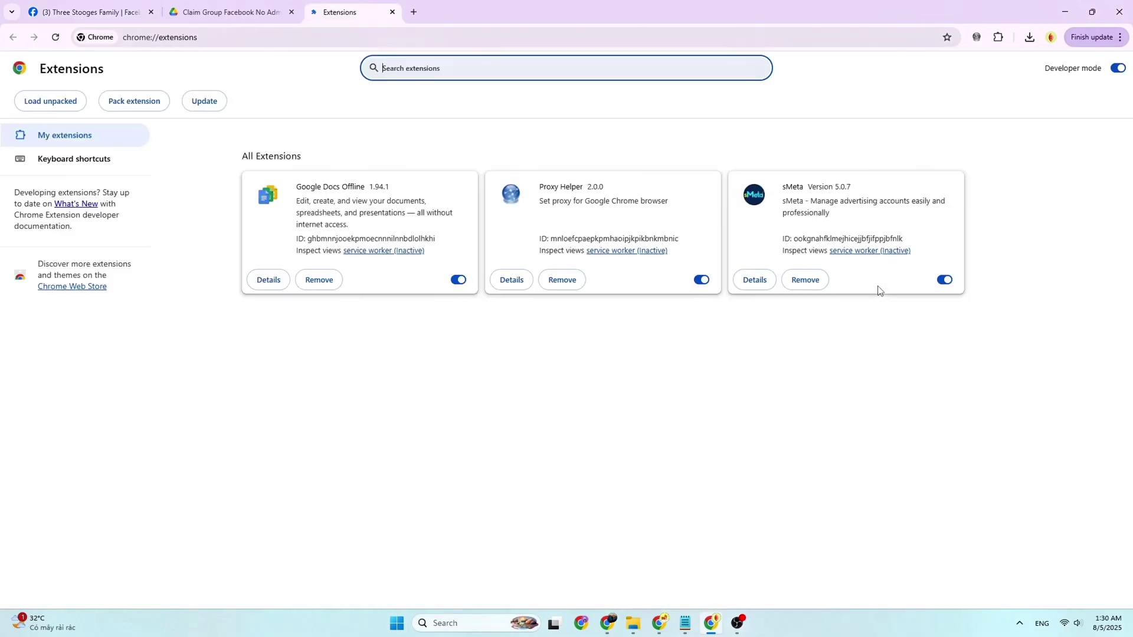
Step: Turn on Developer mode and drag the extracted Claim Group Facebook No Admin folder in as an unpacked extension
double_click(1075, 90)
left_click(1076, 88)
left_click(1118, 69)
left_click(1119, 69)
left_click(1119, 70)
left_click(1119, 70)
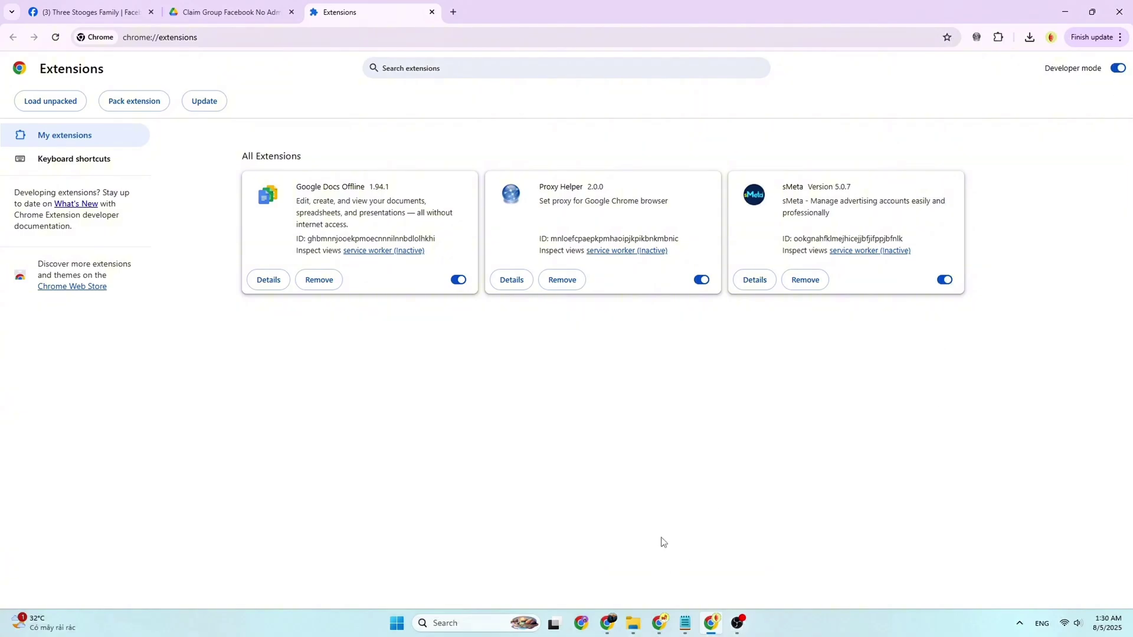
left_click(634, 624)
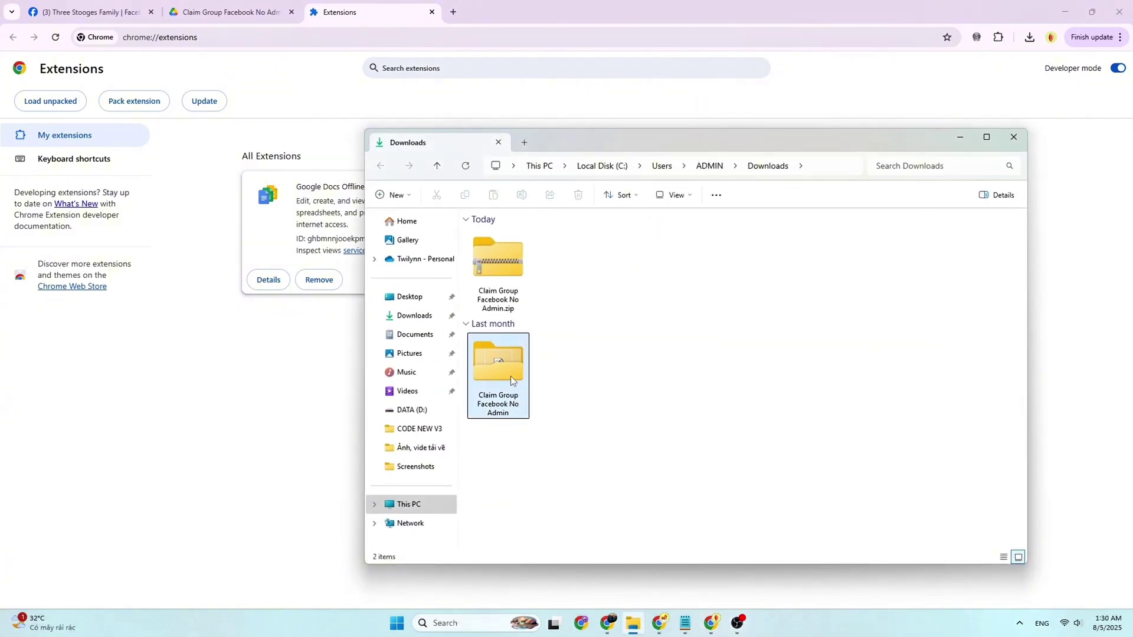
left_click_drag(499, 363, 308, 372)
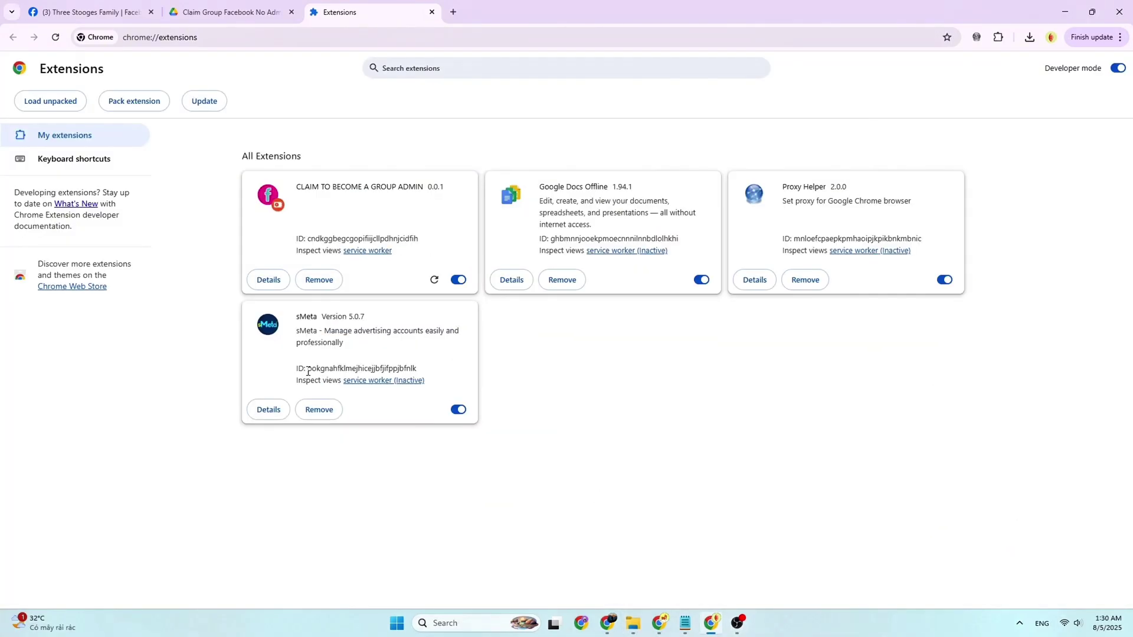
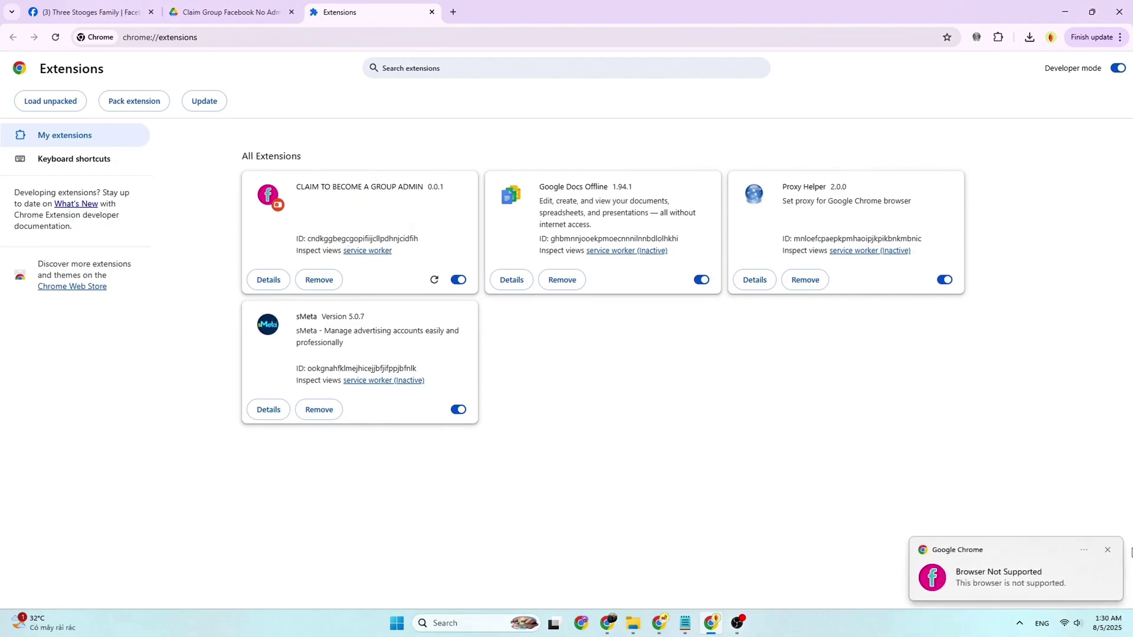
Step: Dismiss the unsupported-browser notice, pin CLAIM TO BECOME A GROUP ADMIN, and launch its request form
left_click(1112, 552)
left_click(998, 37)
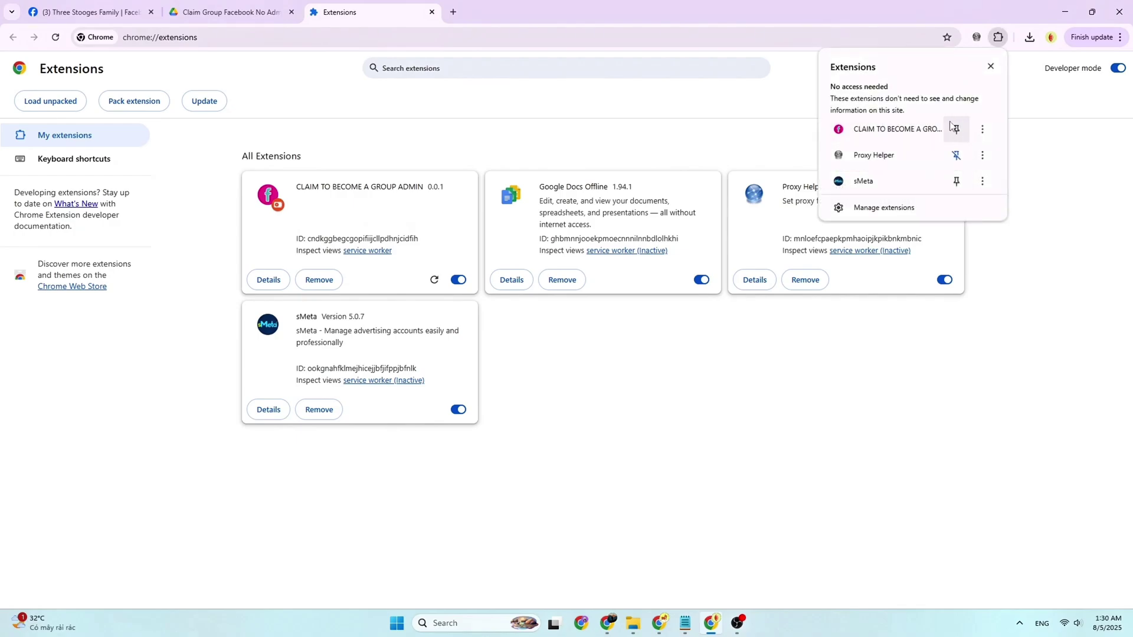
left_click(956, 131)
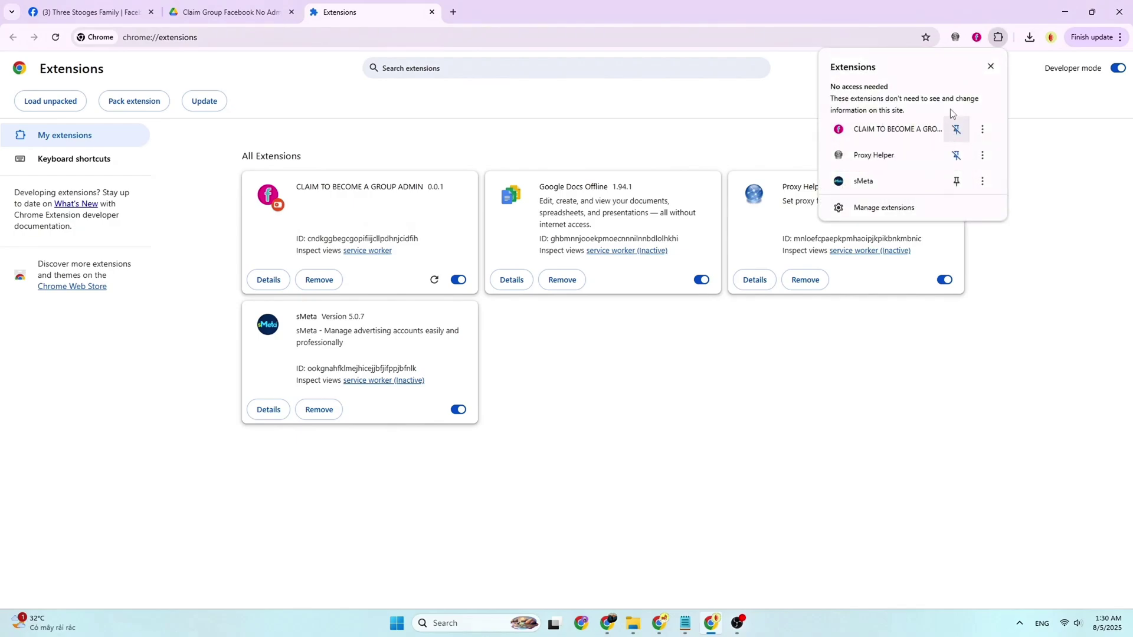
left_click(976, 37)
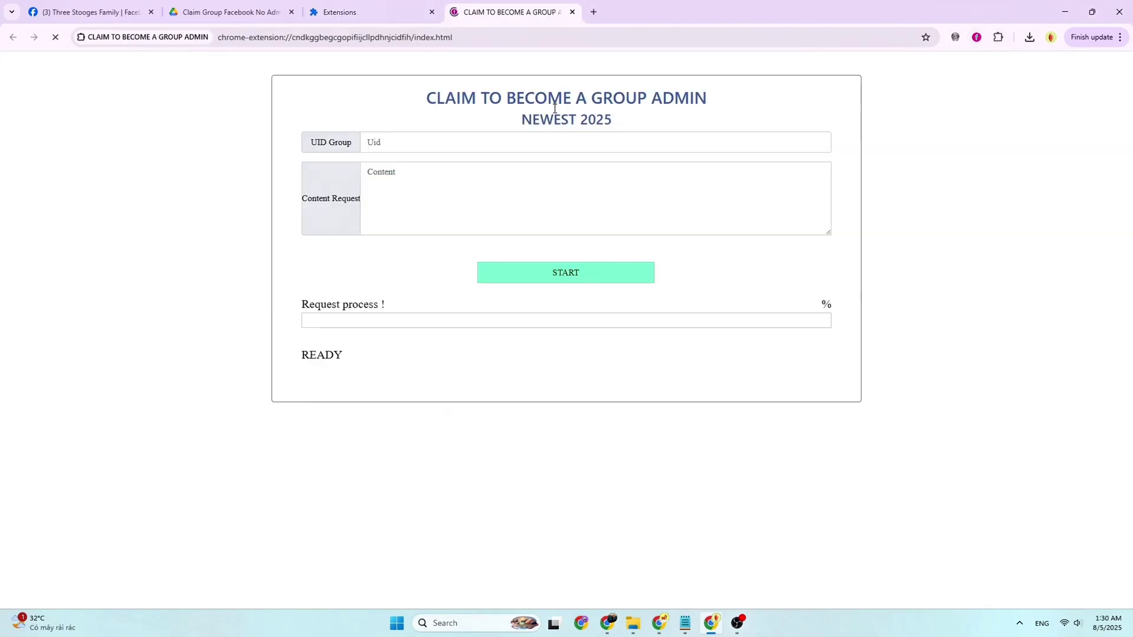
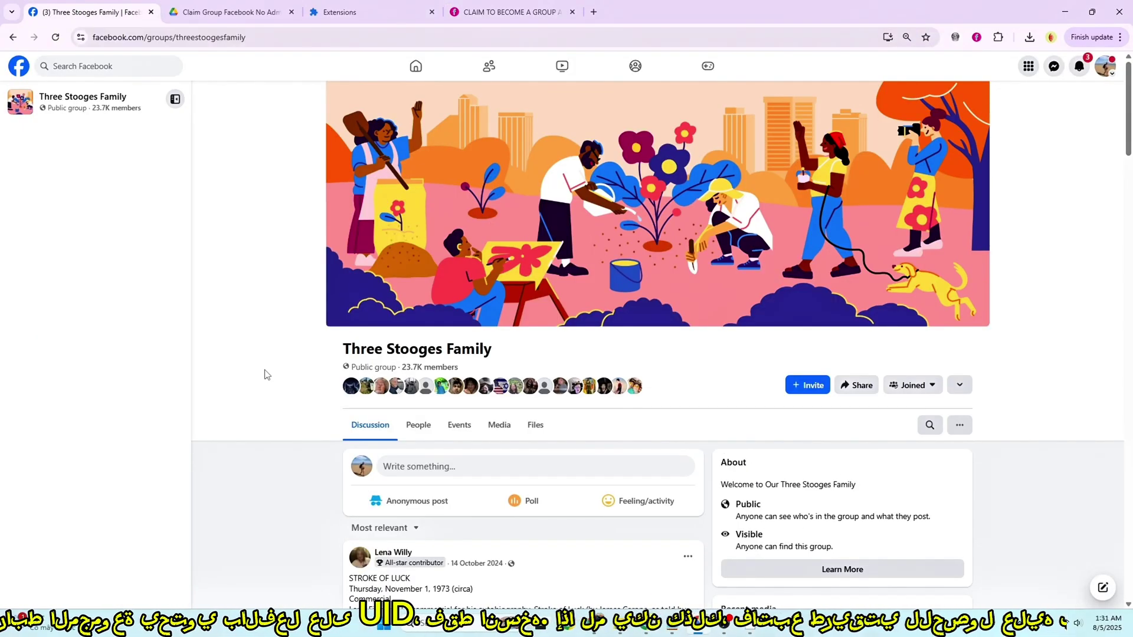
Step: Open a group member's profile and copy the numeric group ID from its web address
scroll(421, 355, "down", 3)
left_click(402, 356)
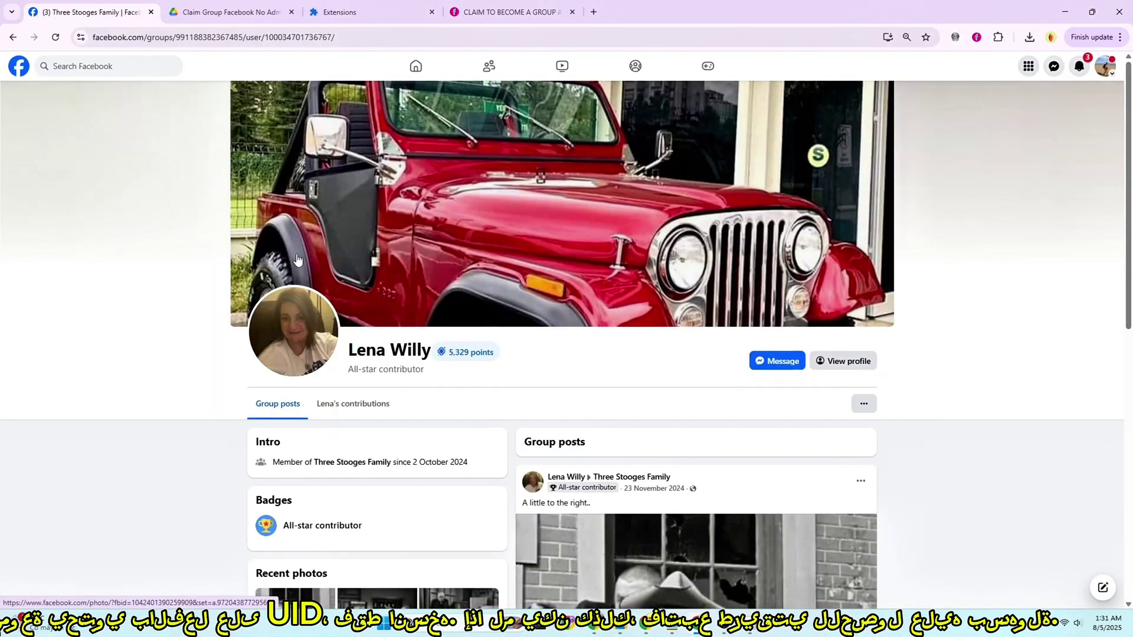
left_click(255, 37)
double_click(255, 37)
right_click(234, 39)
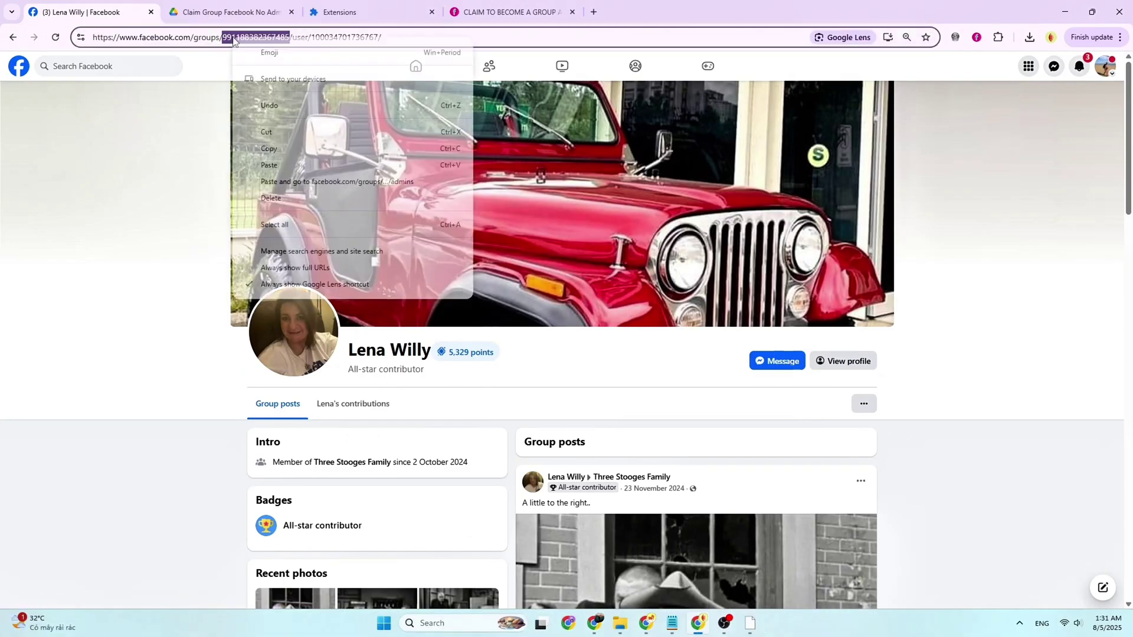
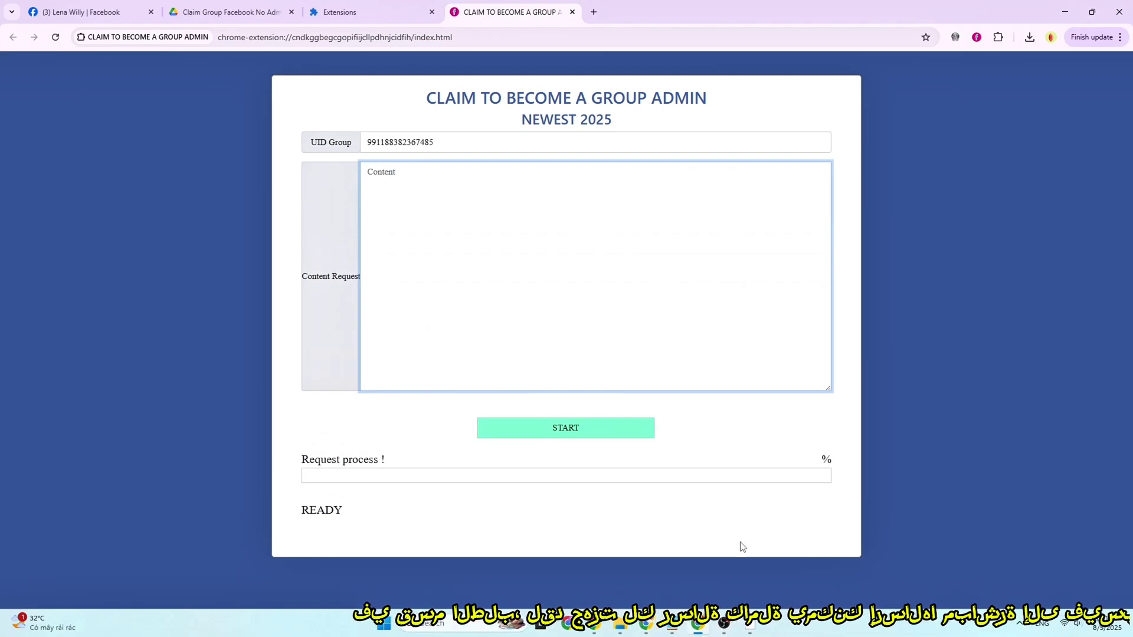
Step: Select and copy the entire admin-request letter in Notepad
key("alt+Tab")
left_click_drag(676, 412, 633, 224)
left_click(796, 384)
left_click(677, 279)
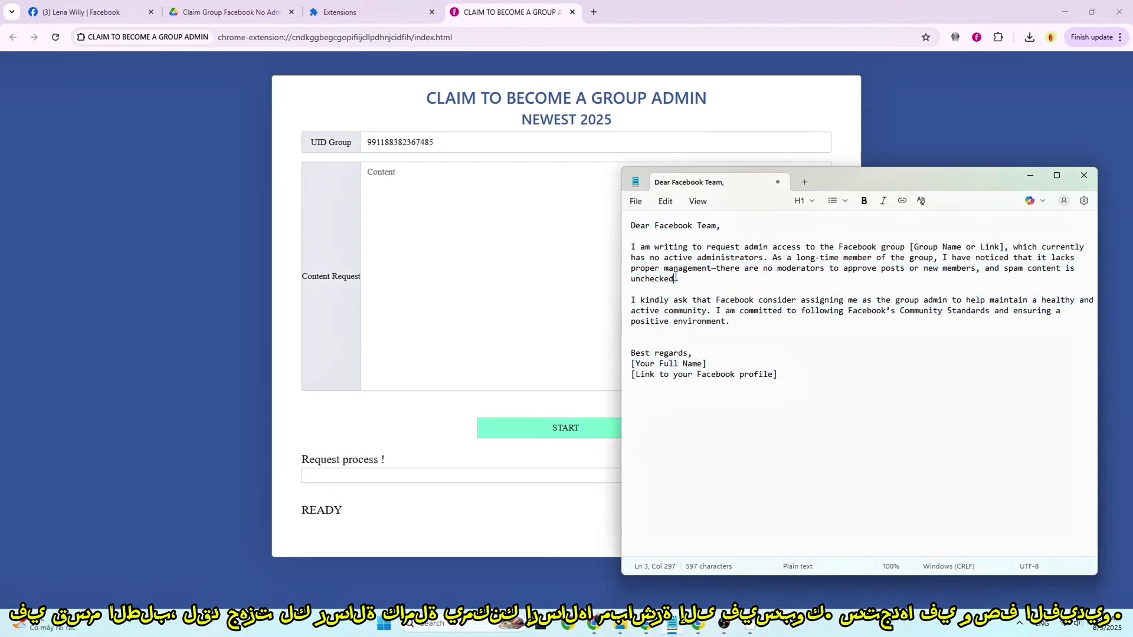
triple_click(677, 279)
left_click(777, 374)
left_click_drag(778, 374, 611, 225)
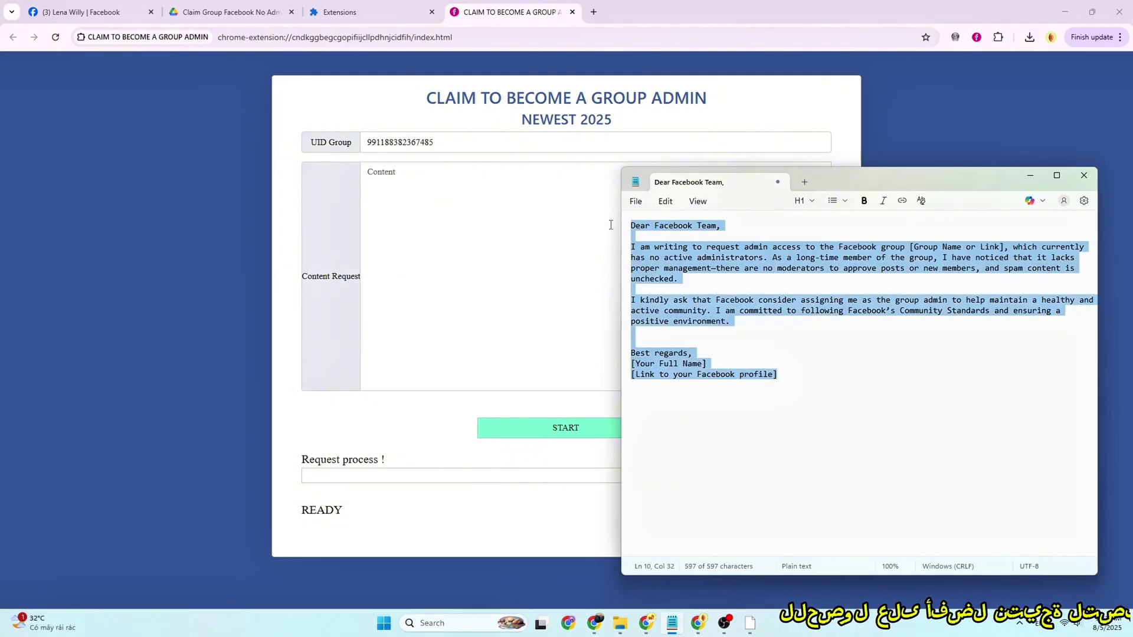
right_click(654, 252)
left_click(685, 313)
Step: Paste the letter into the Content Request box and locate its group-name placeholder
left_click(537, 244)
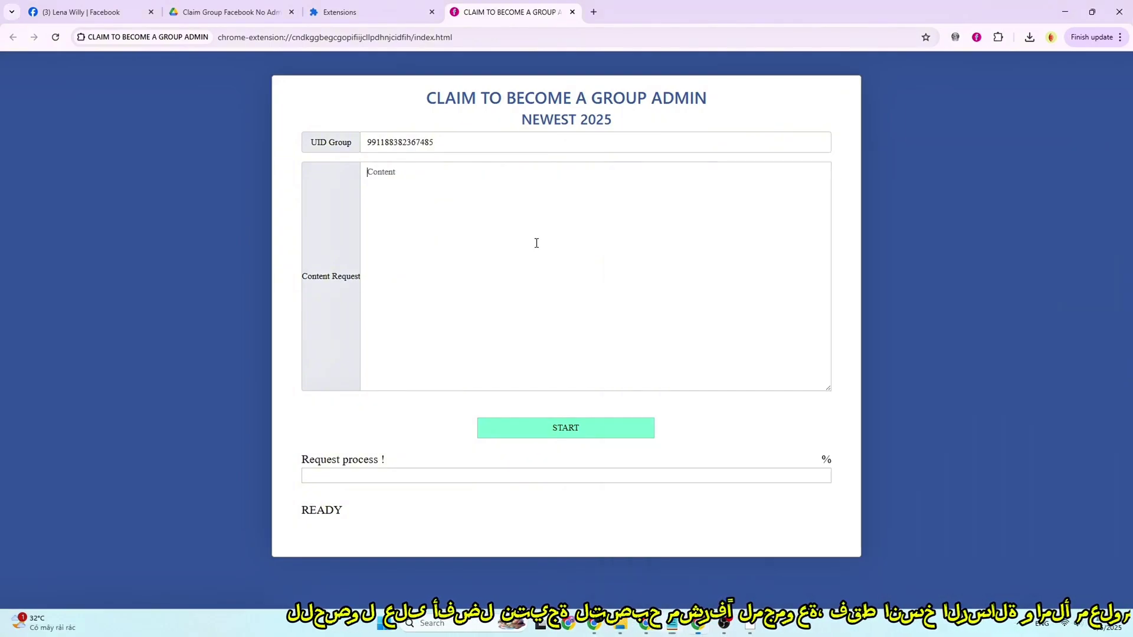
right_click(537, 244)
left_click(590, 360)
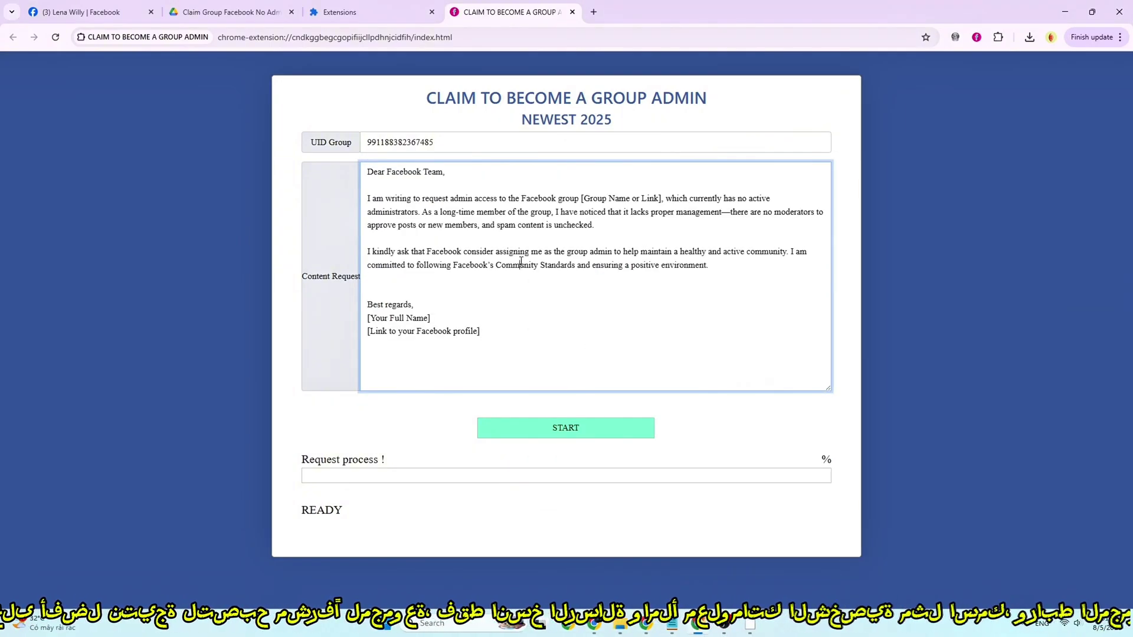
left_click_drag(584, 200, 653, 200)
left_click(622, 190)
left_click(596, 200)
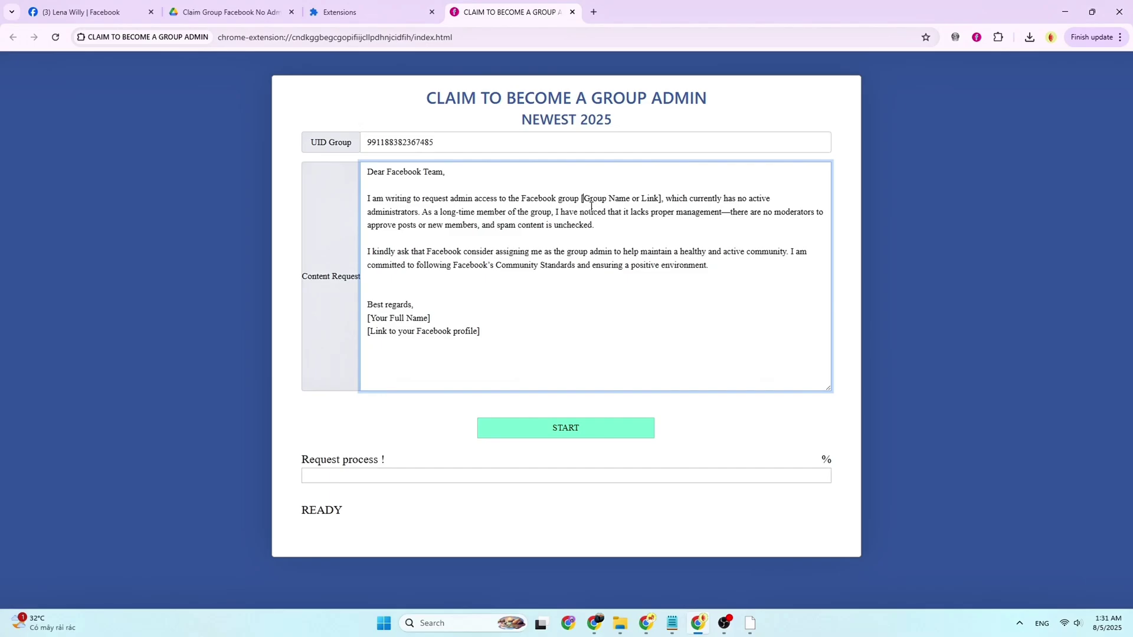
left_click(92, 7)
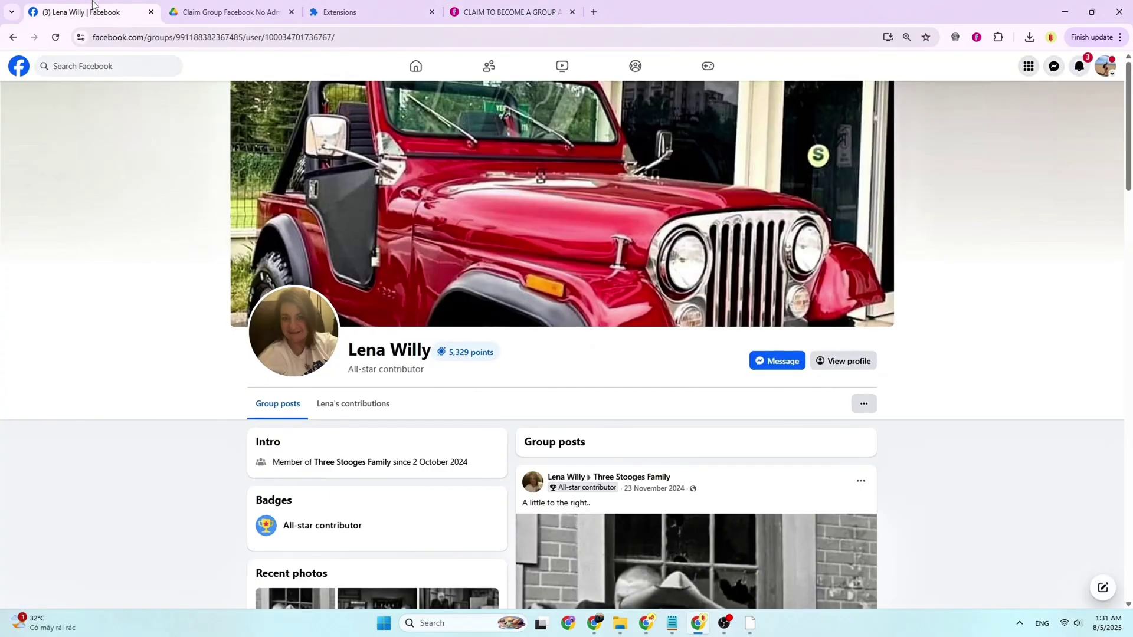
Step: Copy the group title 'Three Stooges Family' and paste it over the [Group Name or Link] placeholder
left_click(12, 38)
left_click_drag(338, 181, 305, 189)
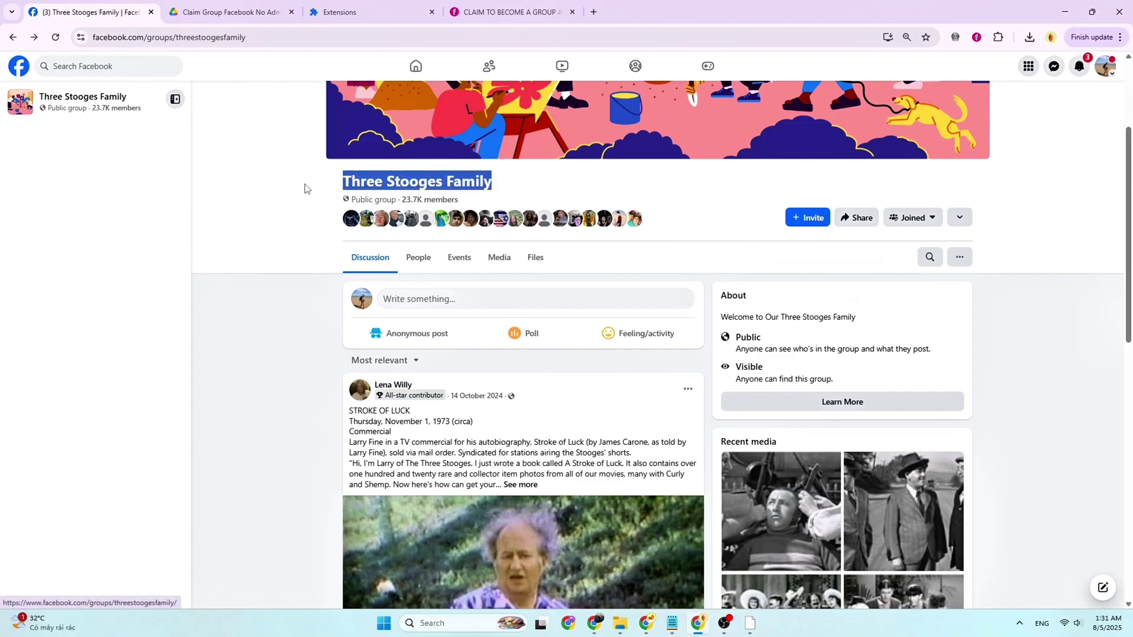
right_click(362, 179)
left_click(440, 312)
left_click(511, 12)
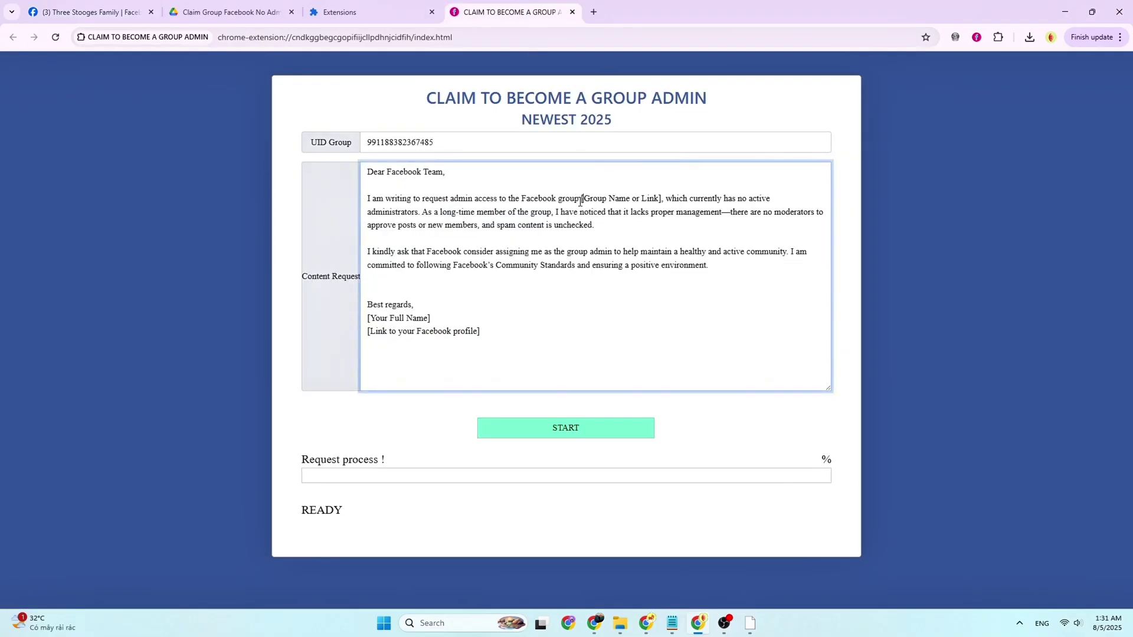
left_click_drag(581, 201, 626, 202)
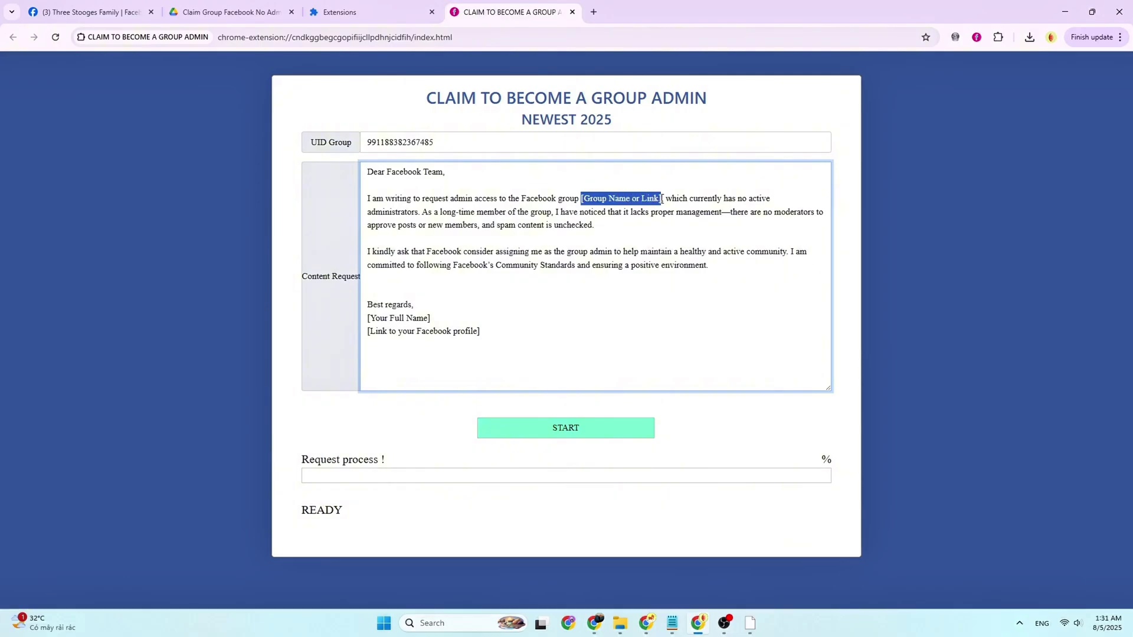
right_click(652, 199)
left_click(670, 269)
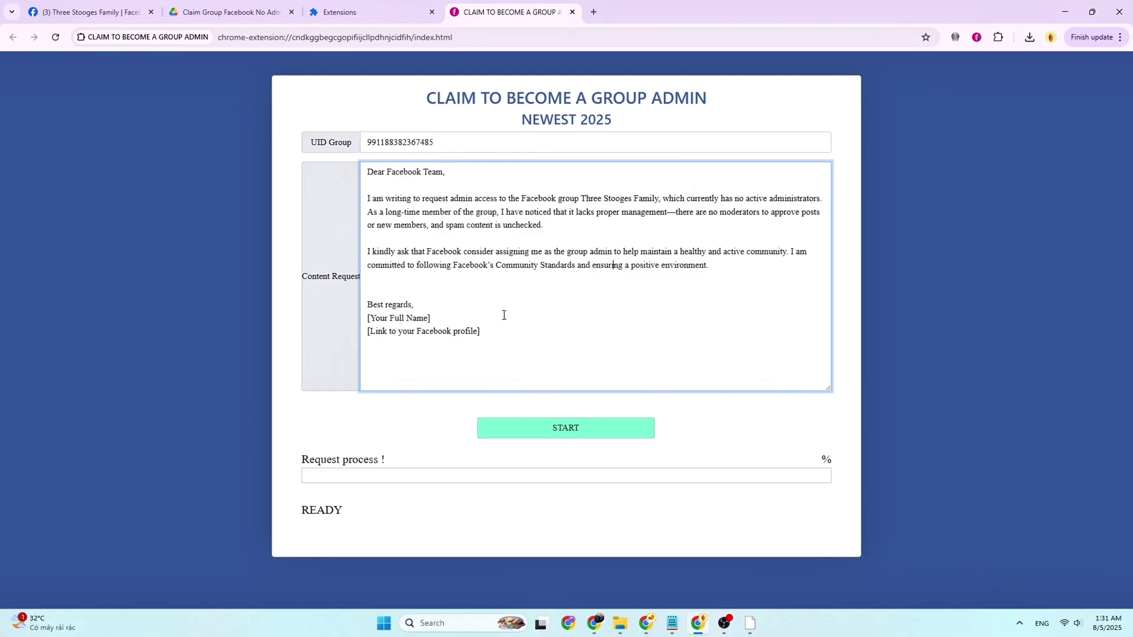
Step: Copy your profile name from your Facebook profile and paste it over [Your Full Name]
left_click(89, 12)
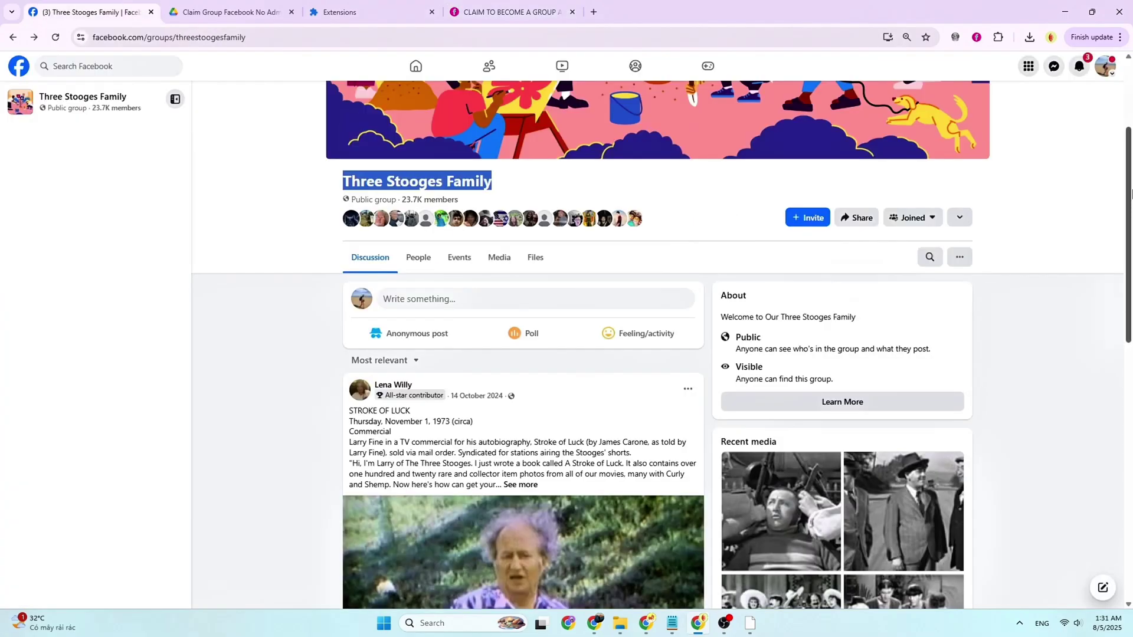
left_click(1109, 70)
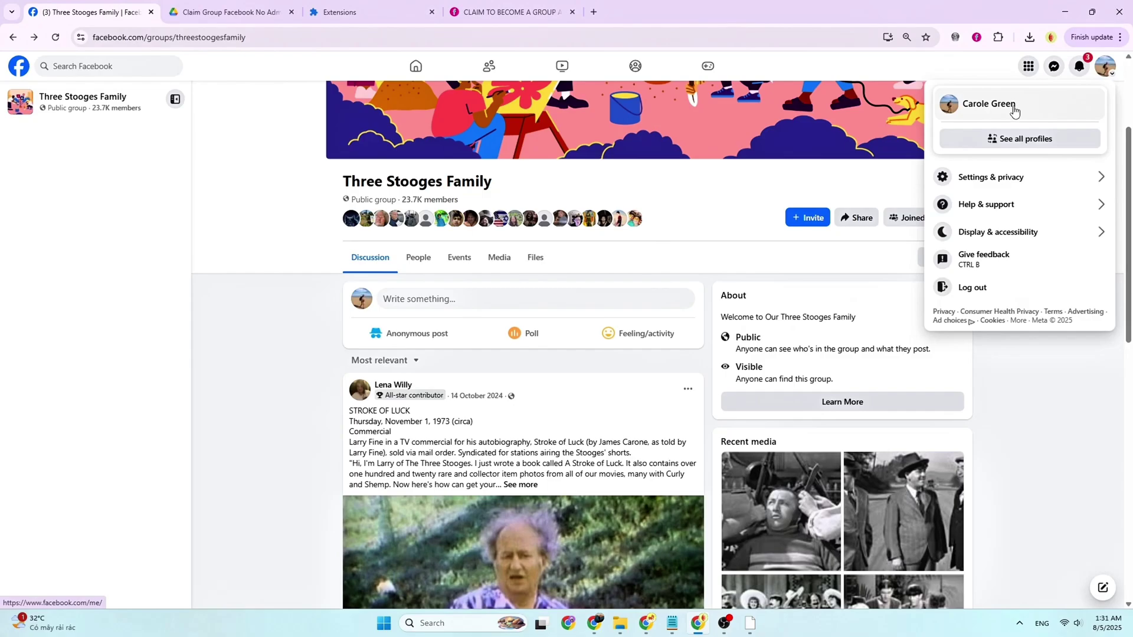
left_click(986, 104)
left_click_drag(481, 354, 353, 348)
right_click(371, 349)
left_click(393, 367)
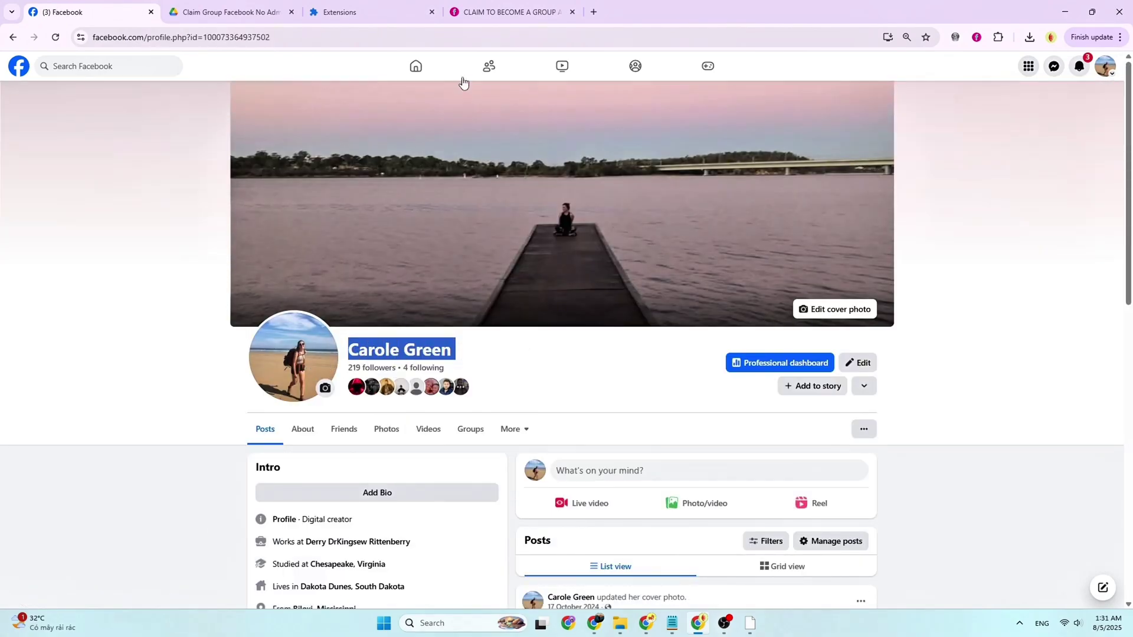
key("ctrl+4")
left_click_drag(432, 319, 388, 319)
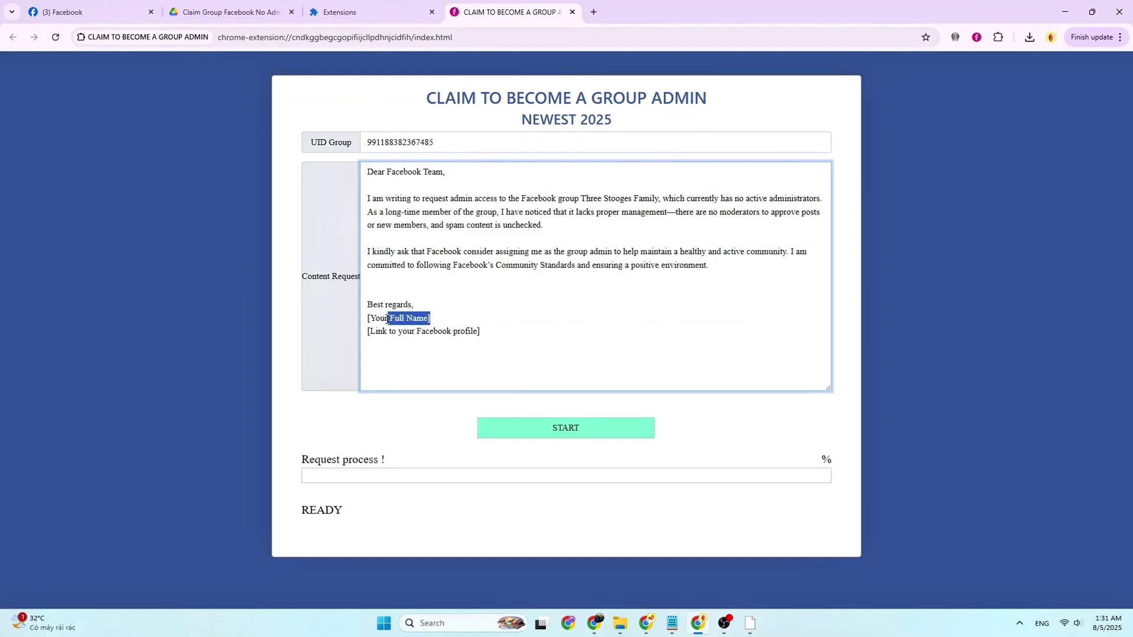
right_click(369, 317)
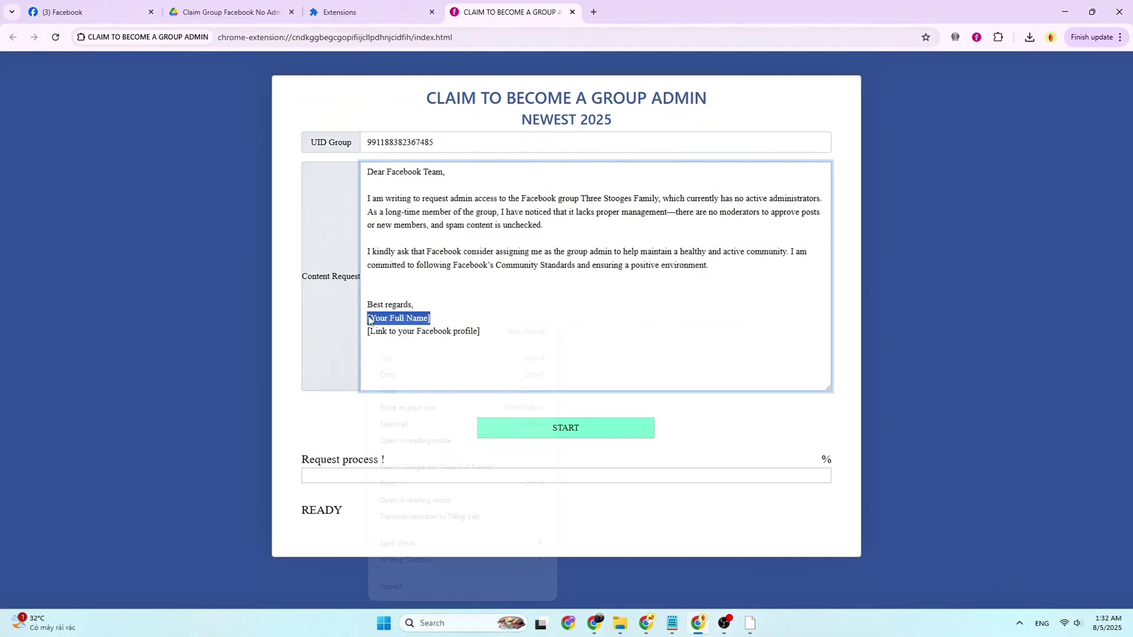
left_click(407, 393)
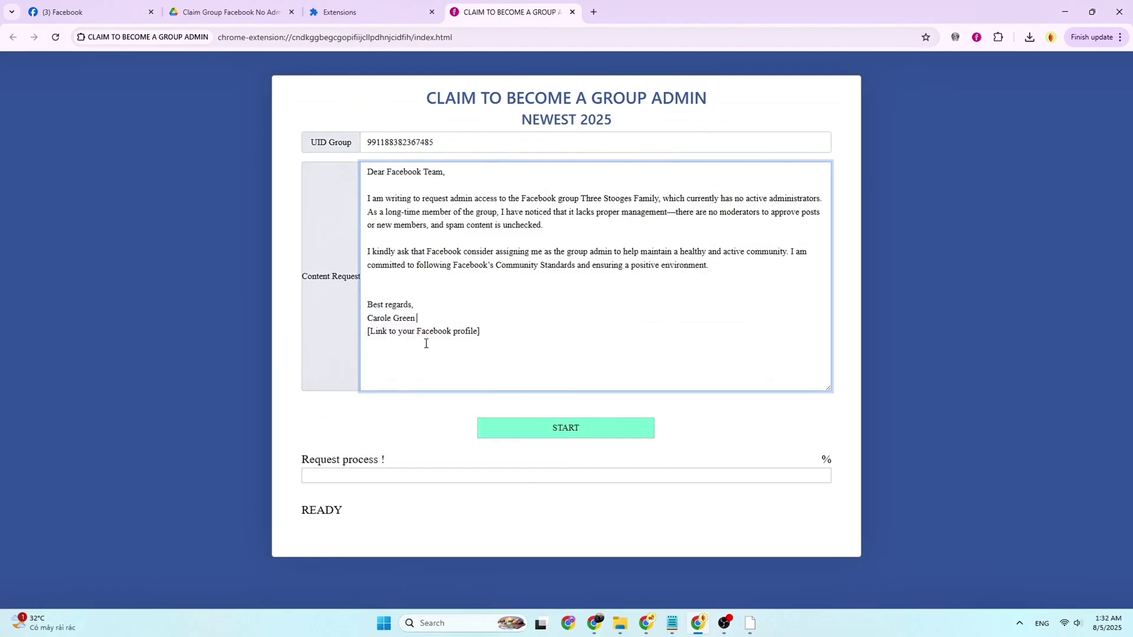
Step: Copy your profile page URL and paste it over [Link to your Facebook profile]
left_click(93, 10)
left_click(242, 38)
right_click(247, 37)
left_click(286, 145)
left_click(502, 11)
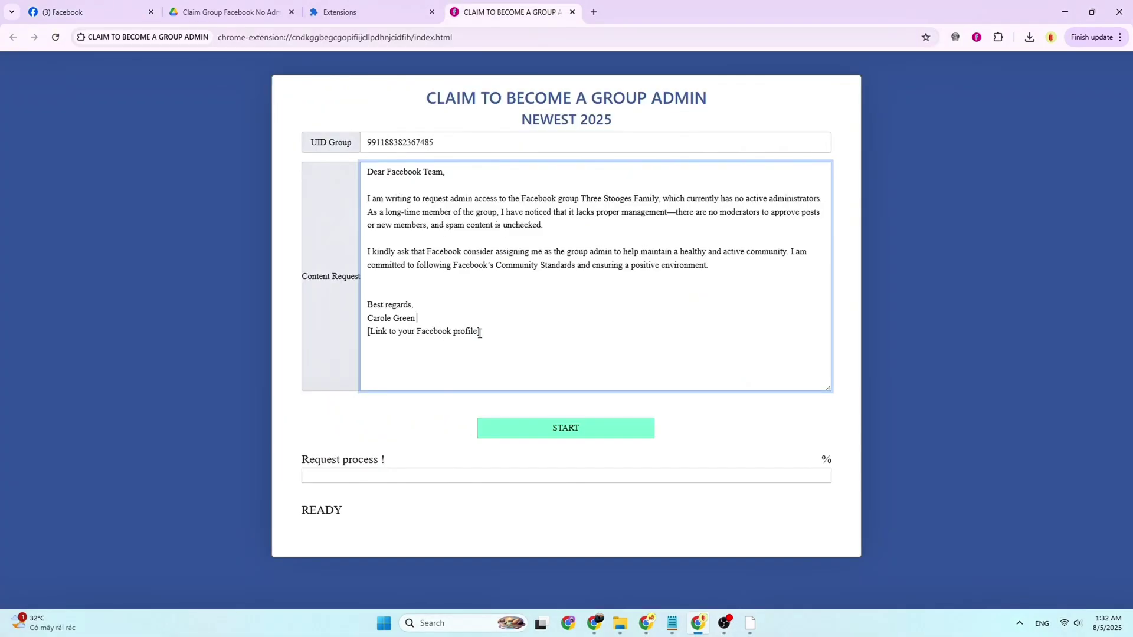
left_click_drag(480, 332, 355, 331)
right_click(374, 332)
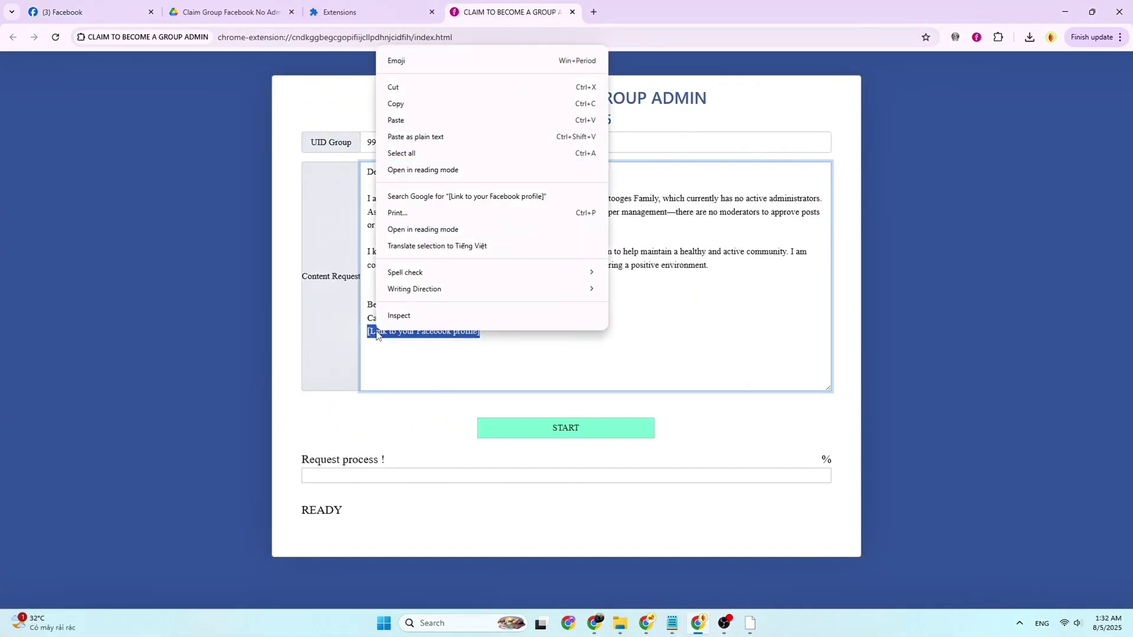
left_click(431, 123)
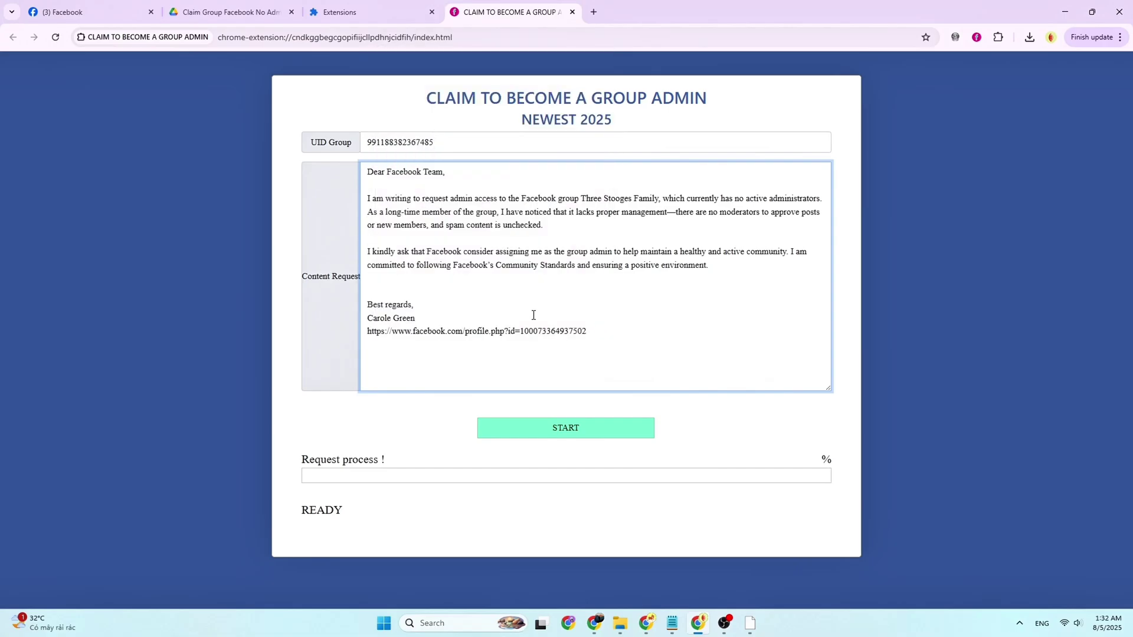
Step: Submit the filled-in admin request with START and let it run to 100%
left_click(547, 396)
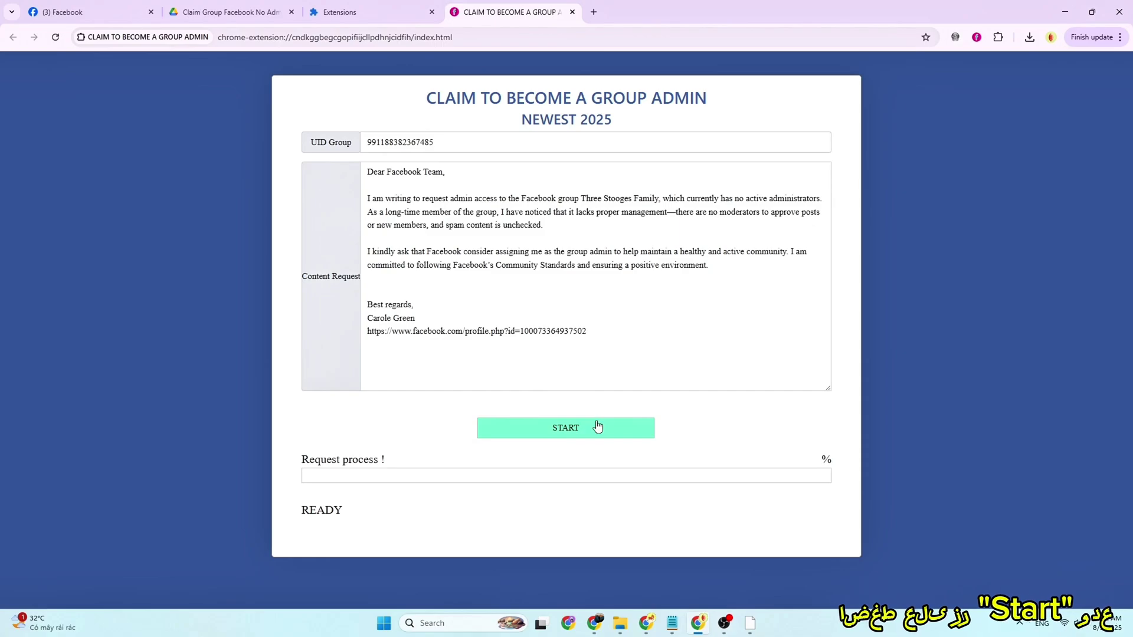
left_click(564, 433)
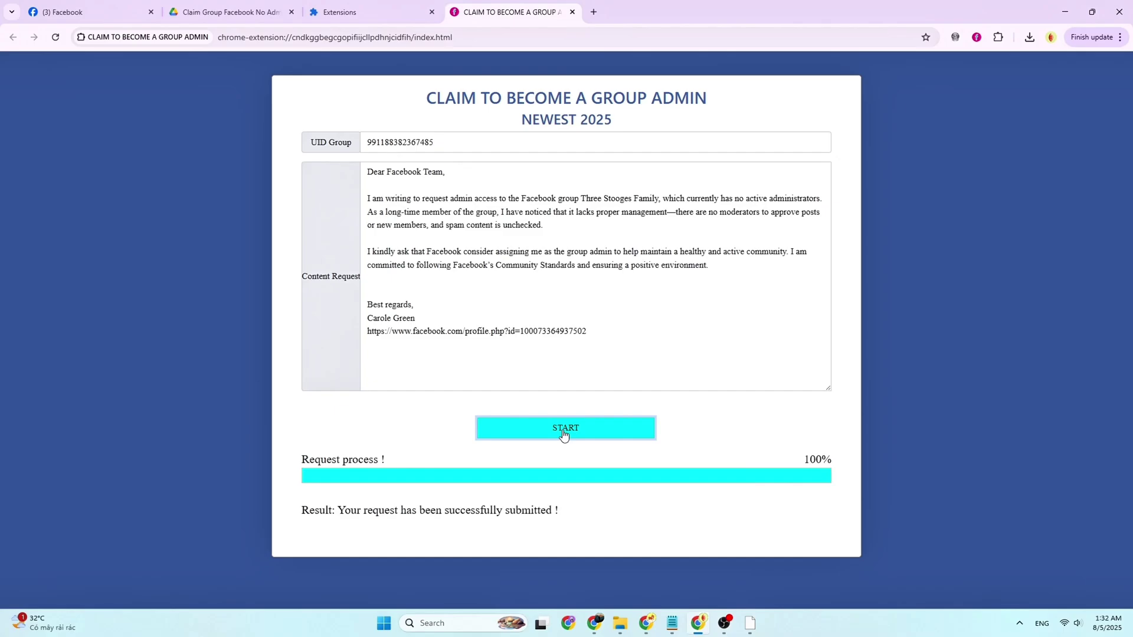
Step: Check the success message, then return to the Three Stooges Family group page
double_click(526, 522)
triple_click(527, 522)
left_click(527, 522)
left_click(72, 11)
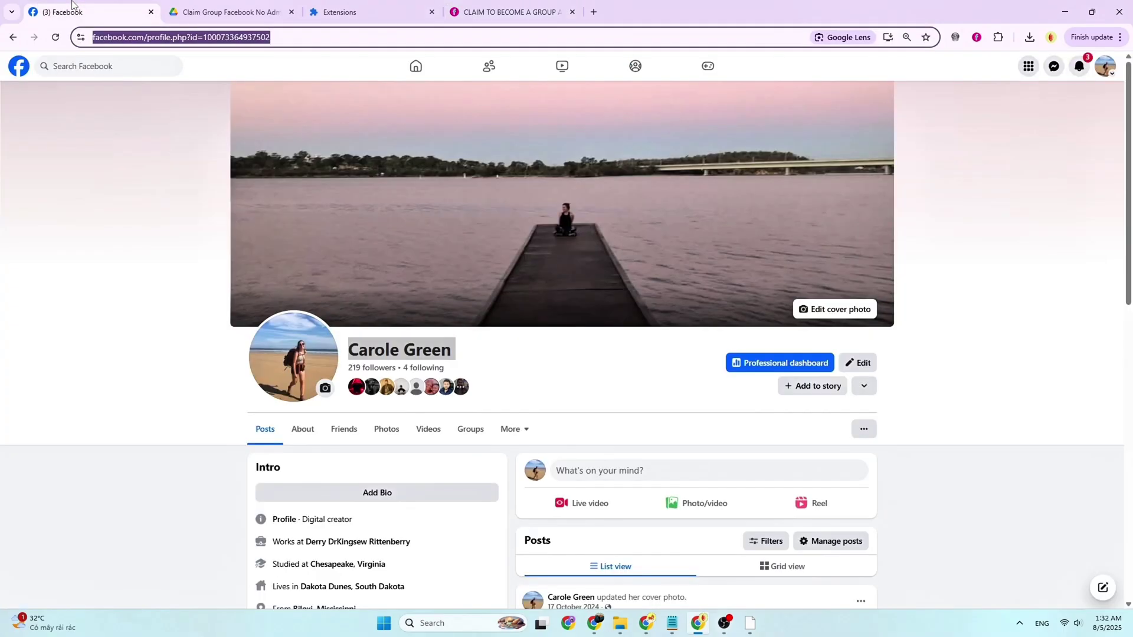
left_click(14, 38)
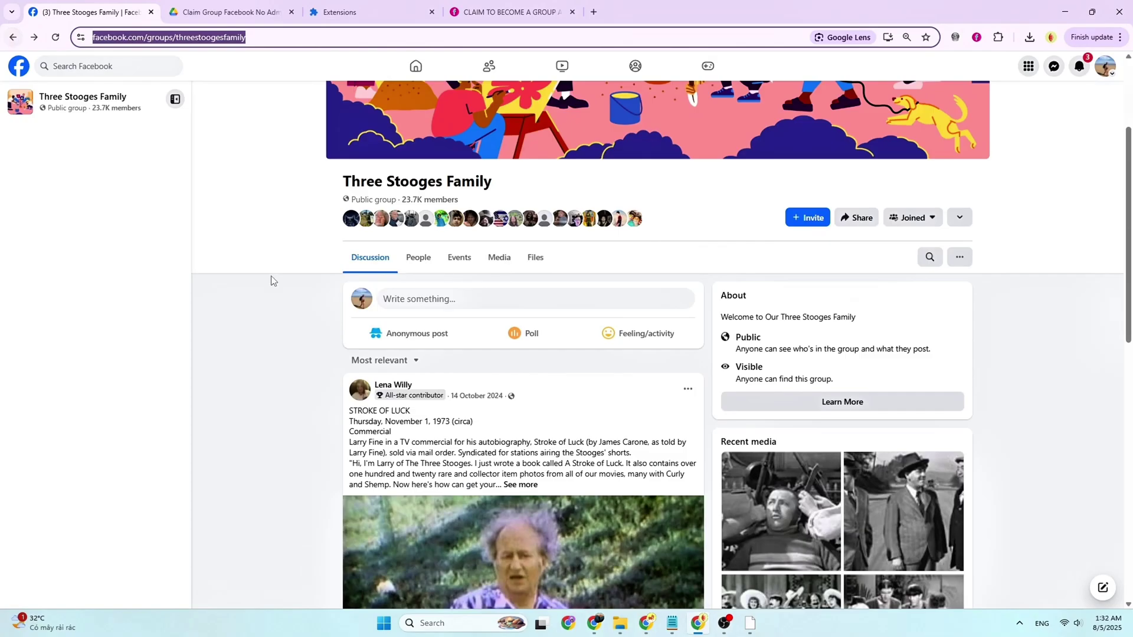
Step: Open the group's member list and the '...' options beside your own entry
left_click(270, 280)
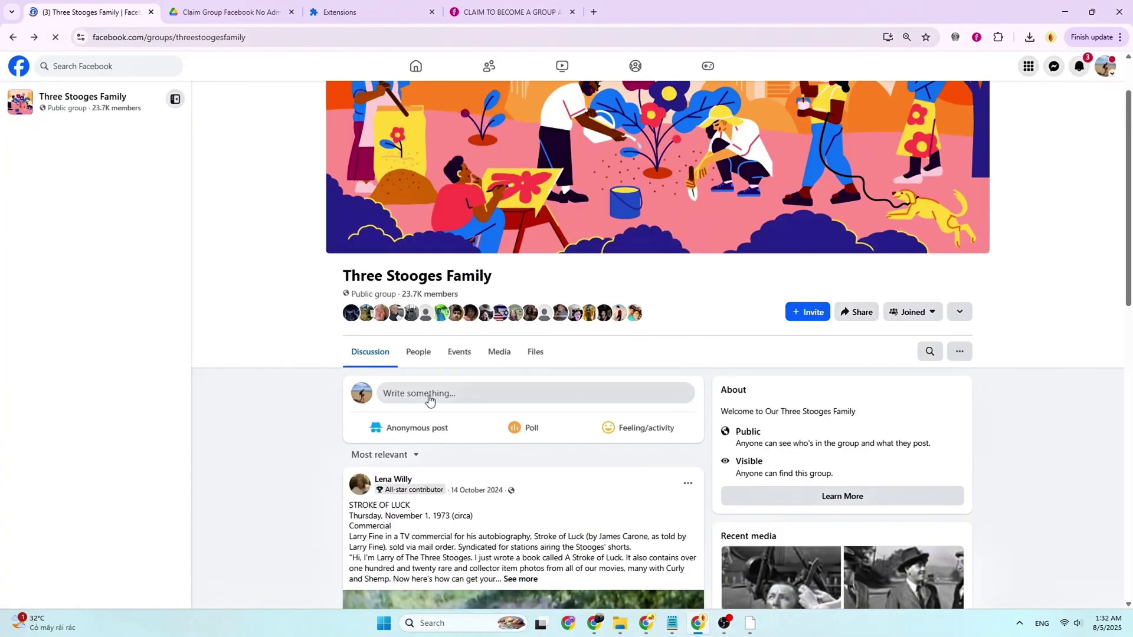
left_click(428, 357)
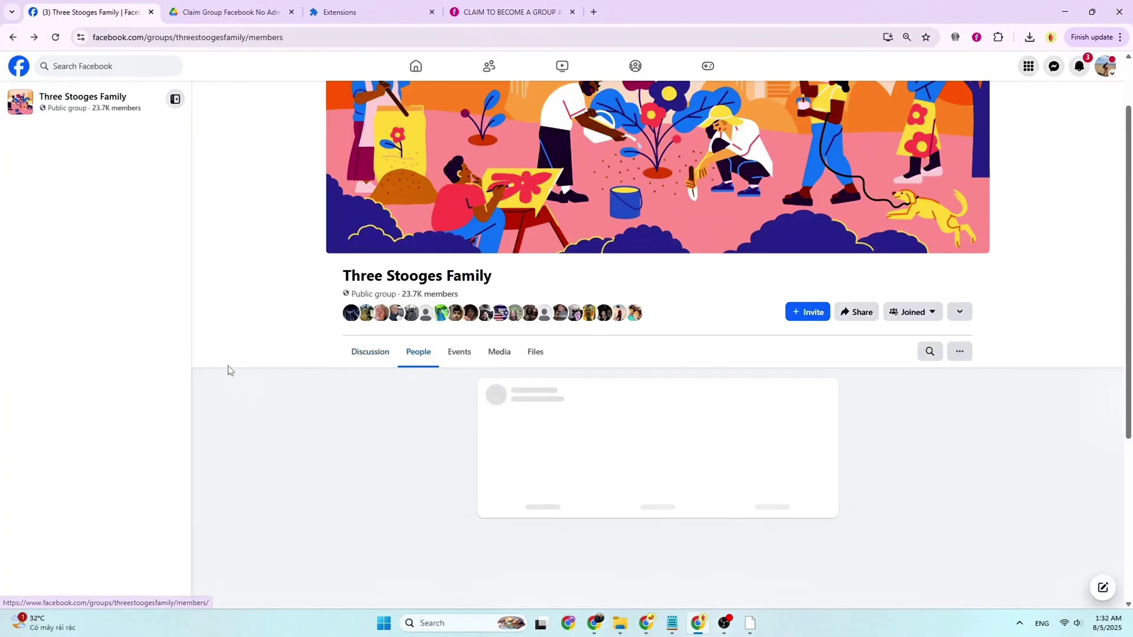
left_click(825, 474)
left_click(820, 472)
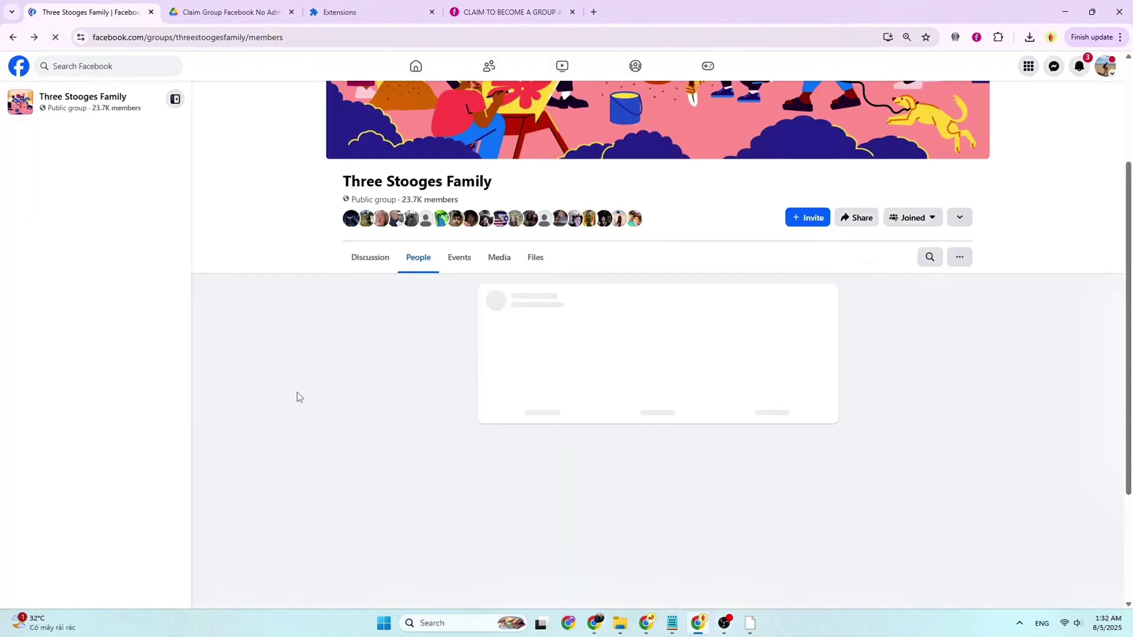
left_click(816, 370)
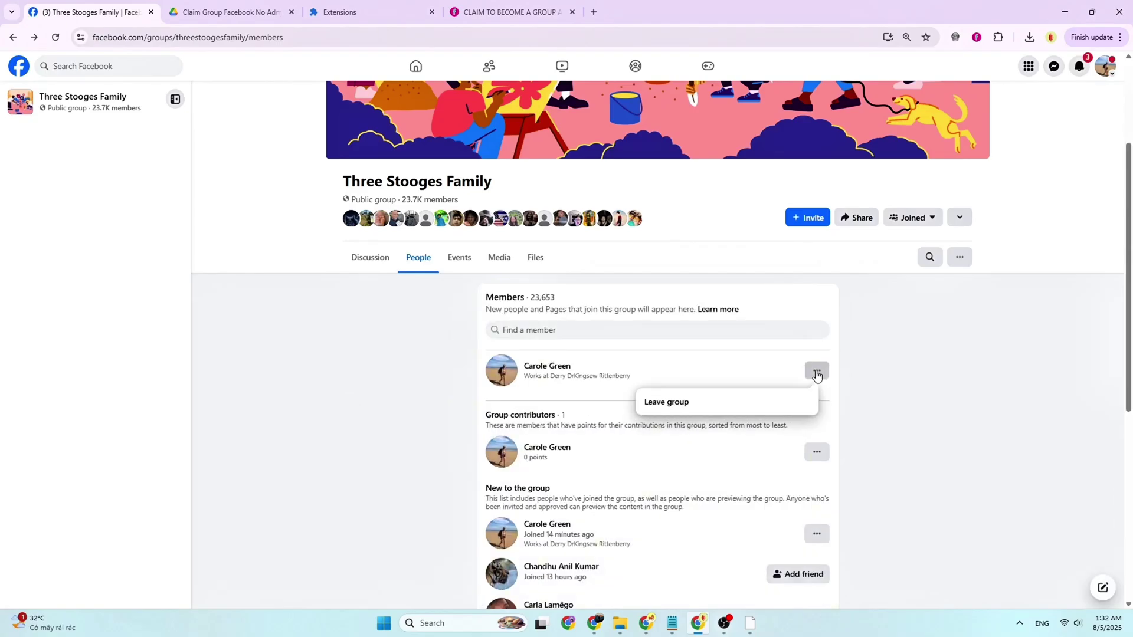
left_click(816, 371)
Step: Run the admin-claim request again to 100%, then return to the group's members page
left_click(505, 12)
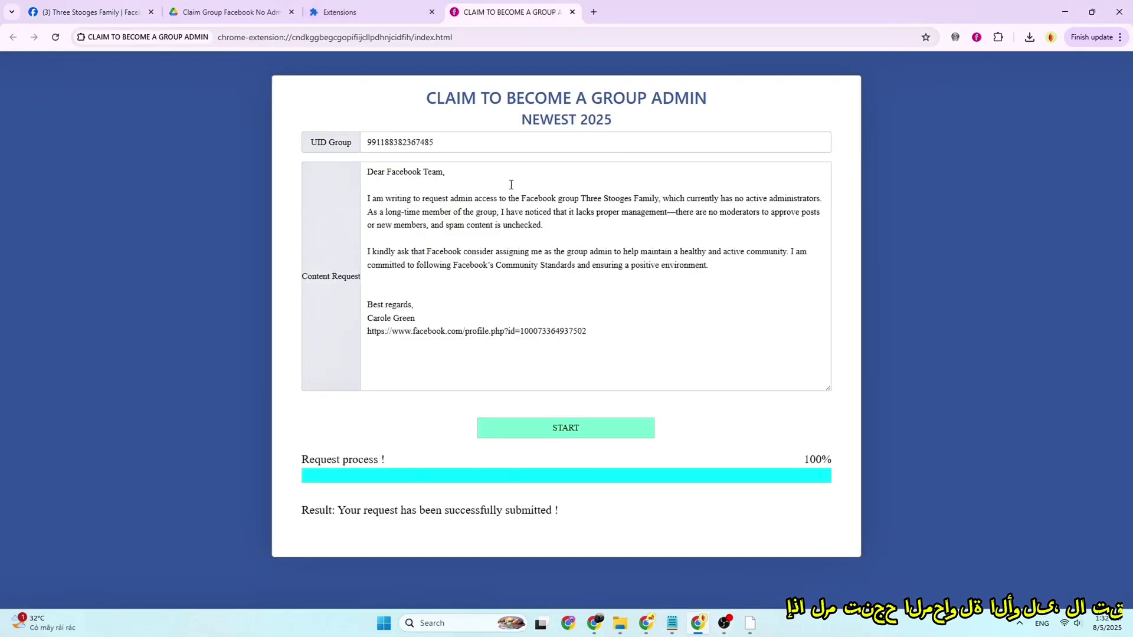
left_click(549, 432)
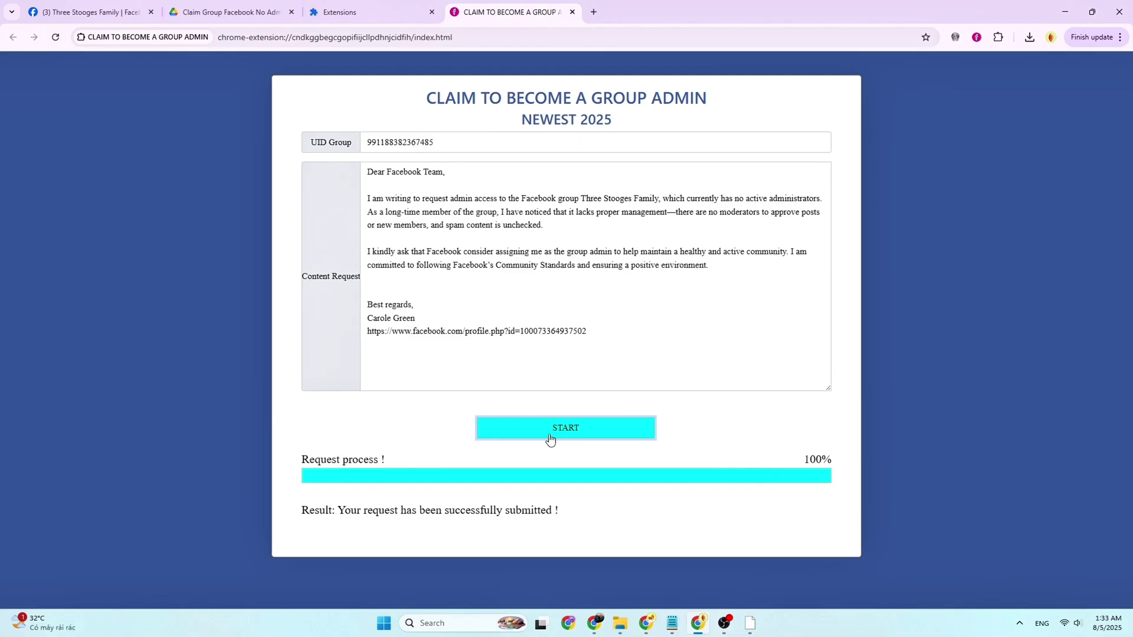
left_click(76, 12)
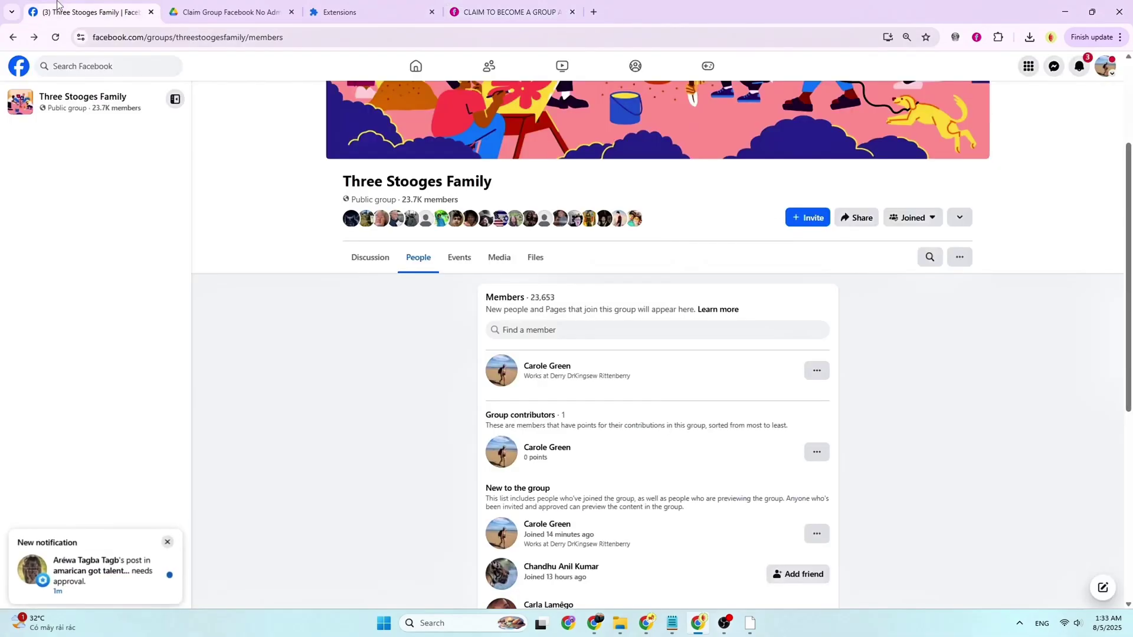
Step: Reload the members page until your member menu offers 'Become an admin'
left_click(56, 37)
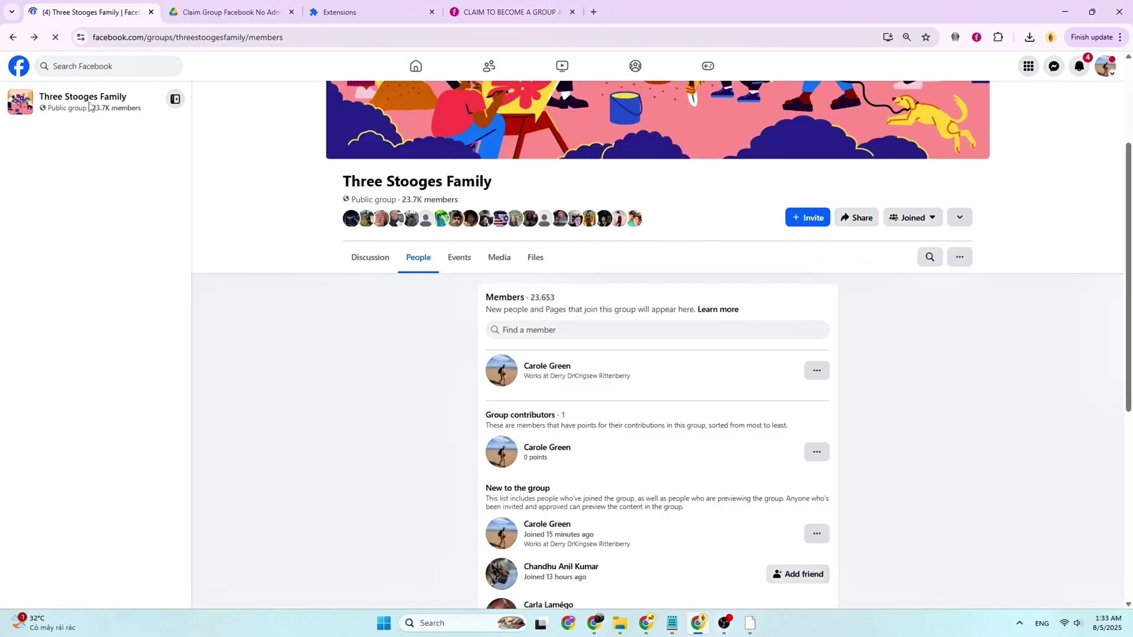
left_click(818, 376)
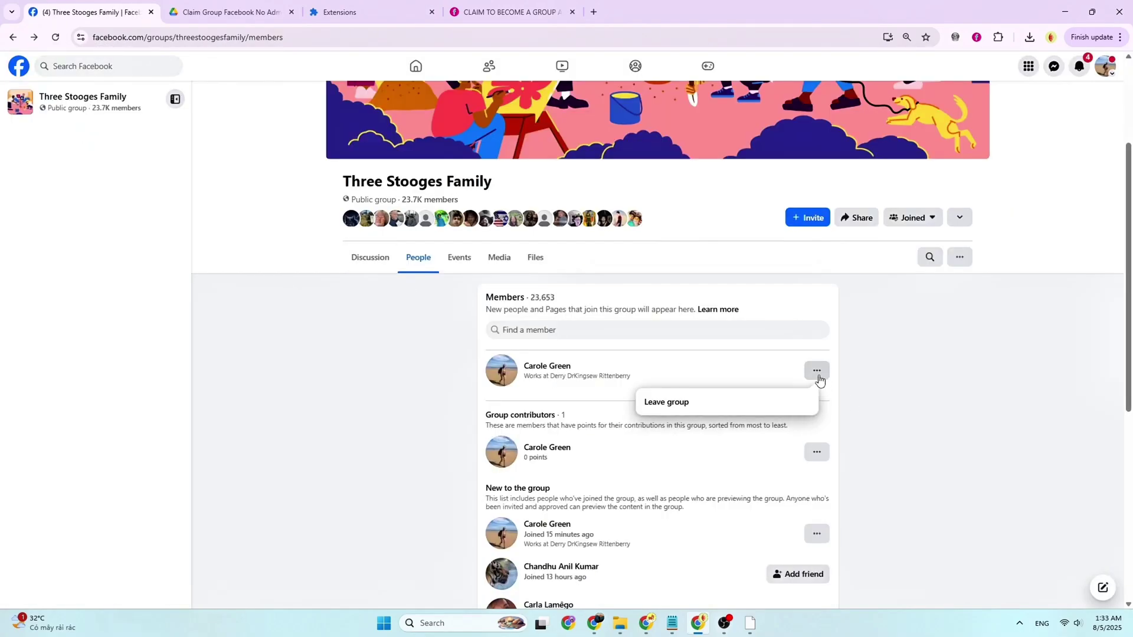
left_click(818, 378)
left_click(56, 38)
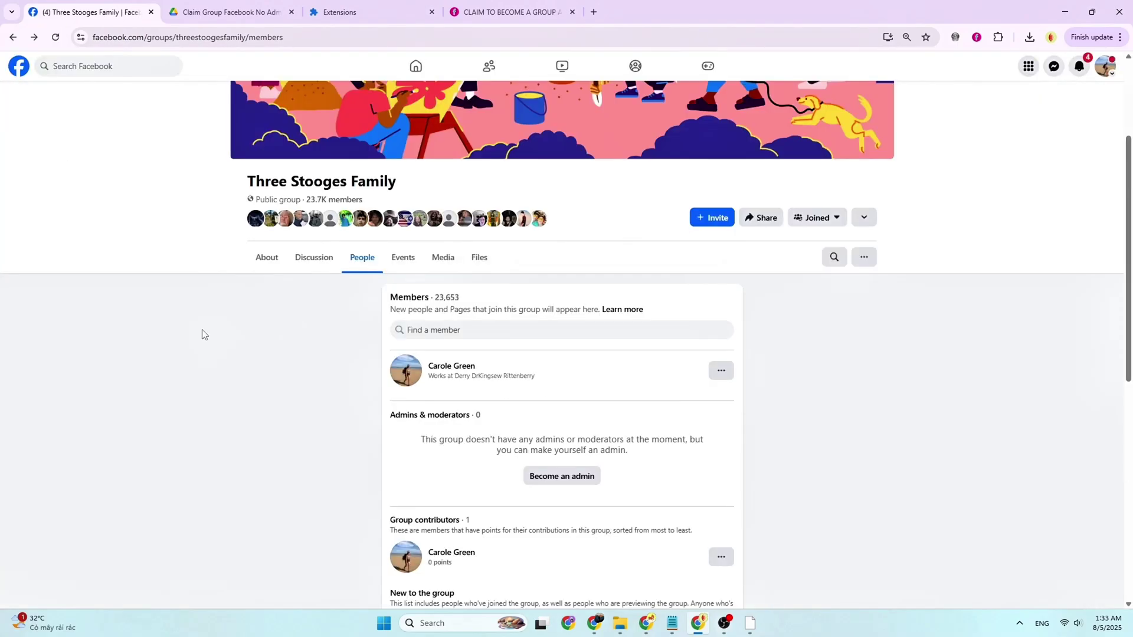
left_click(720, 371)
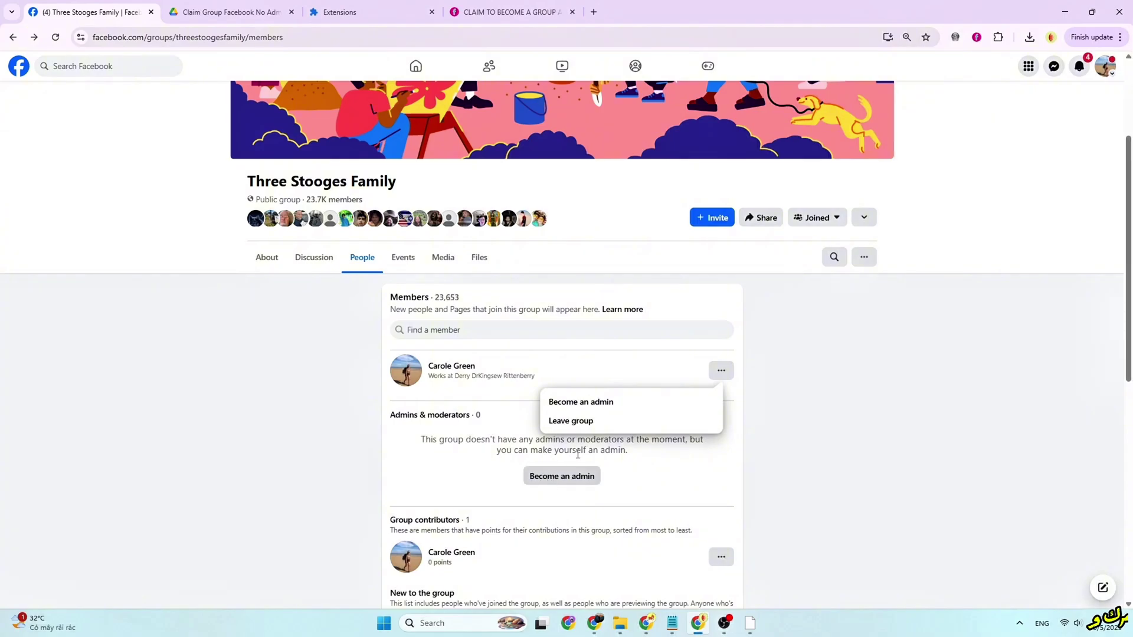
Step: Choose 'Become an admin' and confirm becoming admin of Three Stooges Family
left_click(594, 404)
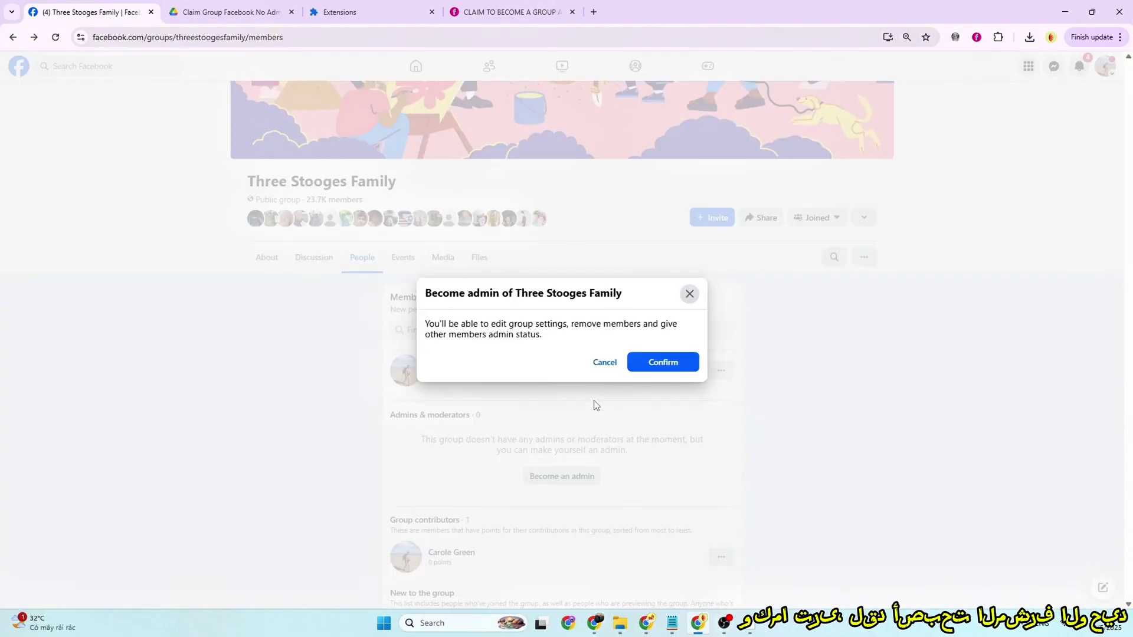
left_click(663, 362)
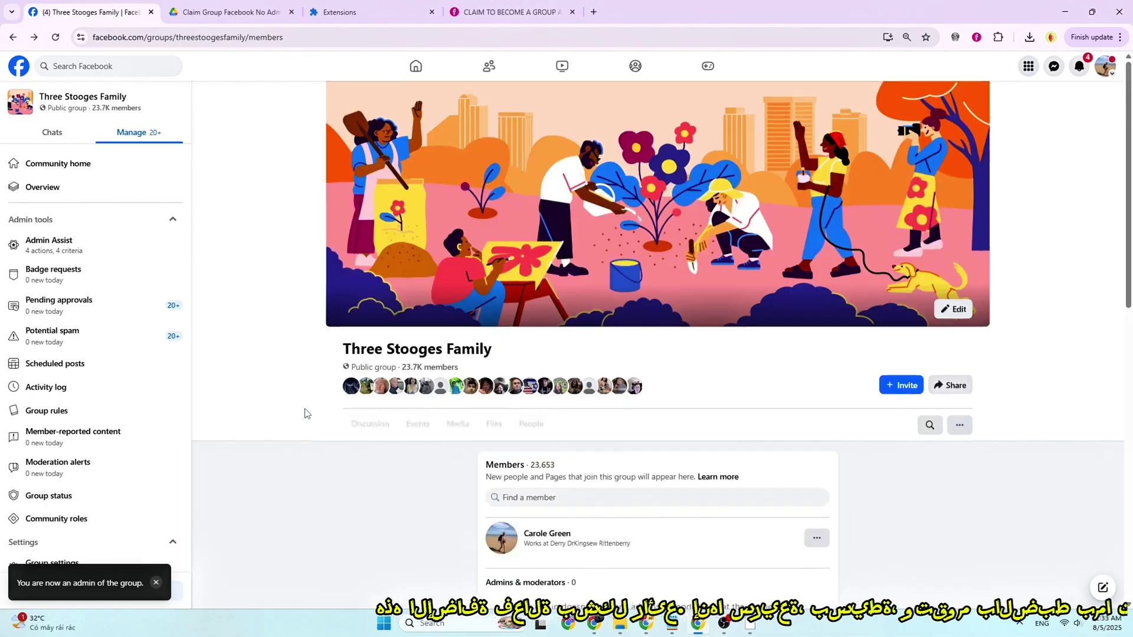
Step: Browse the group's Group status page and its About details
scroll(240, 397, "down", 10)
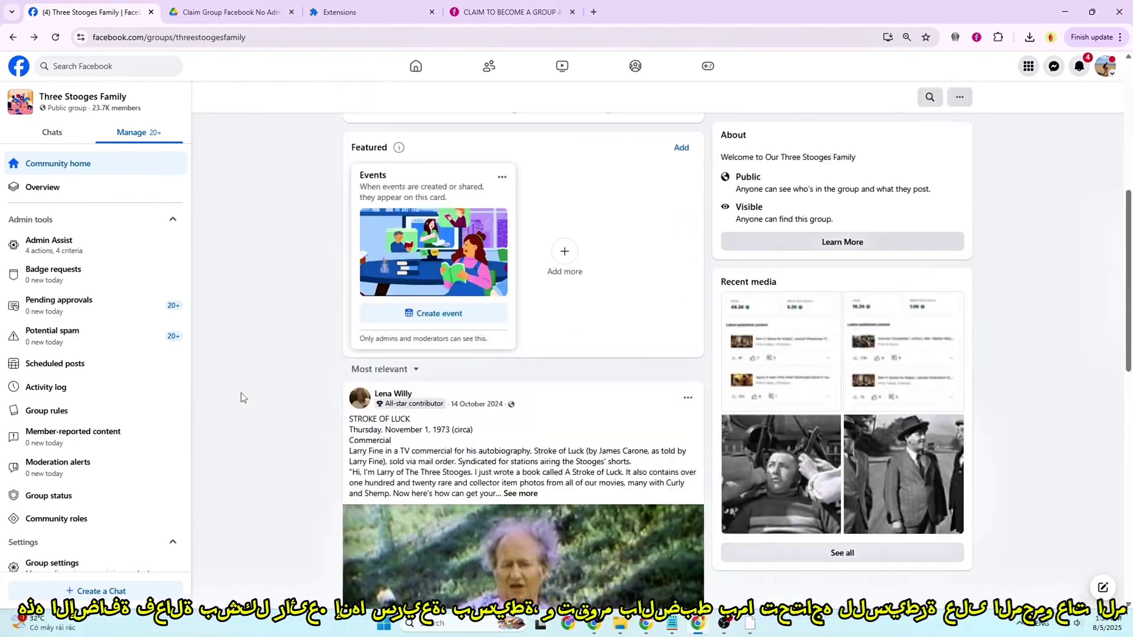
scroll(103, 307, "down", 4)
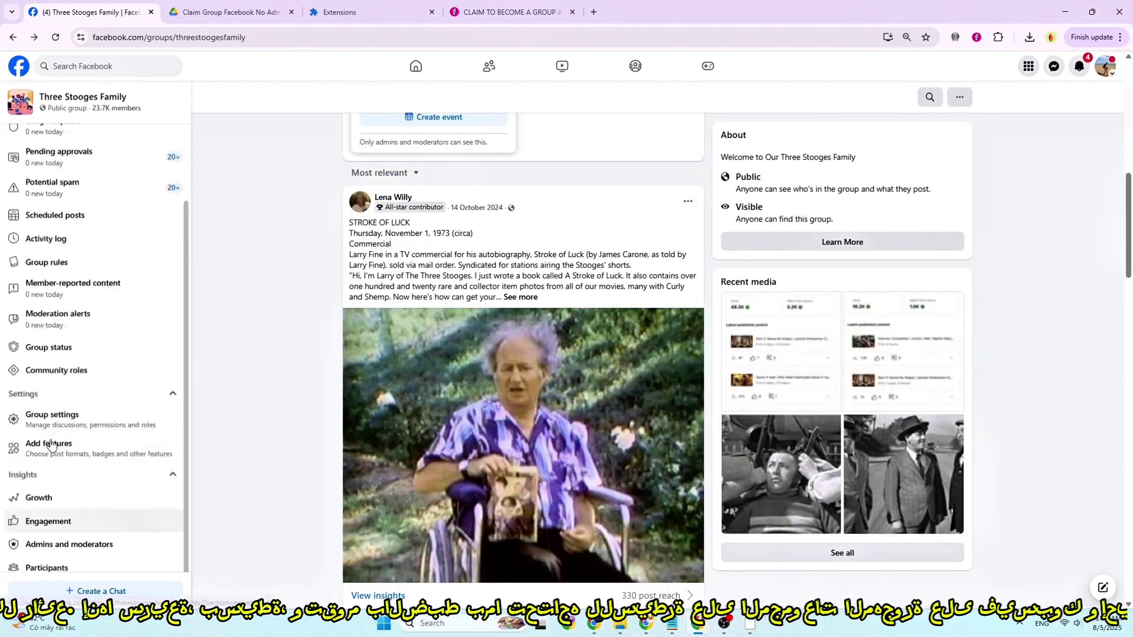
left_click(108, 253)
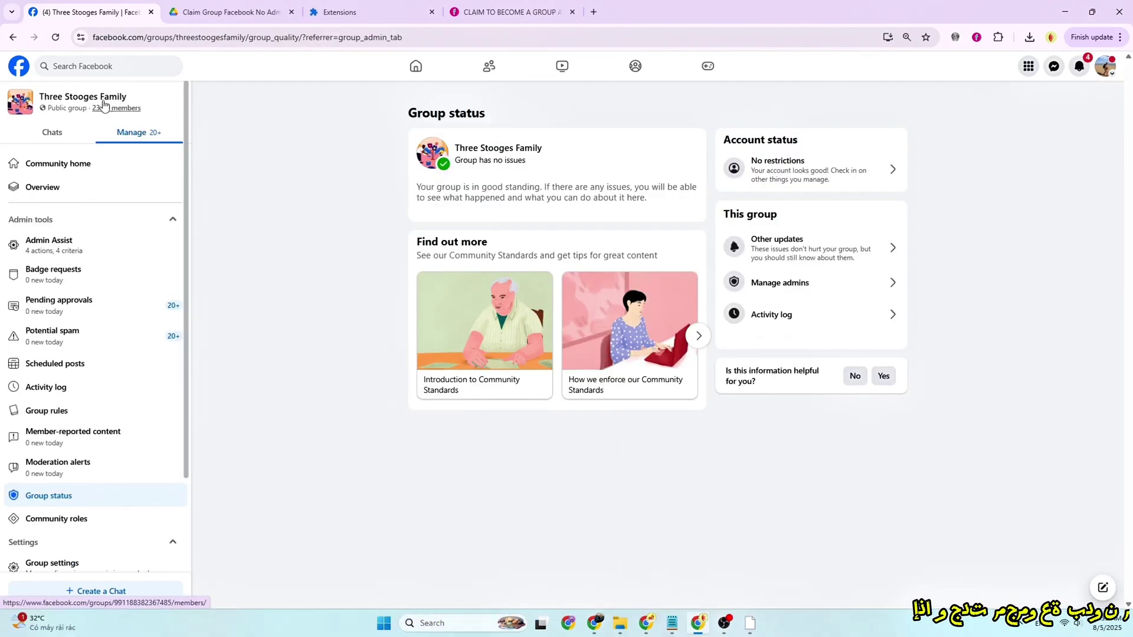
left_click(75, 101)
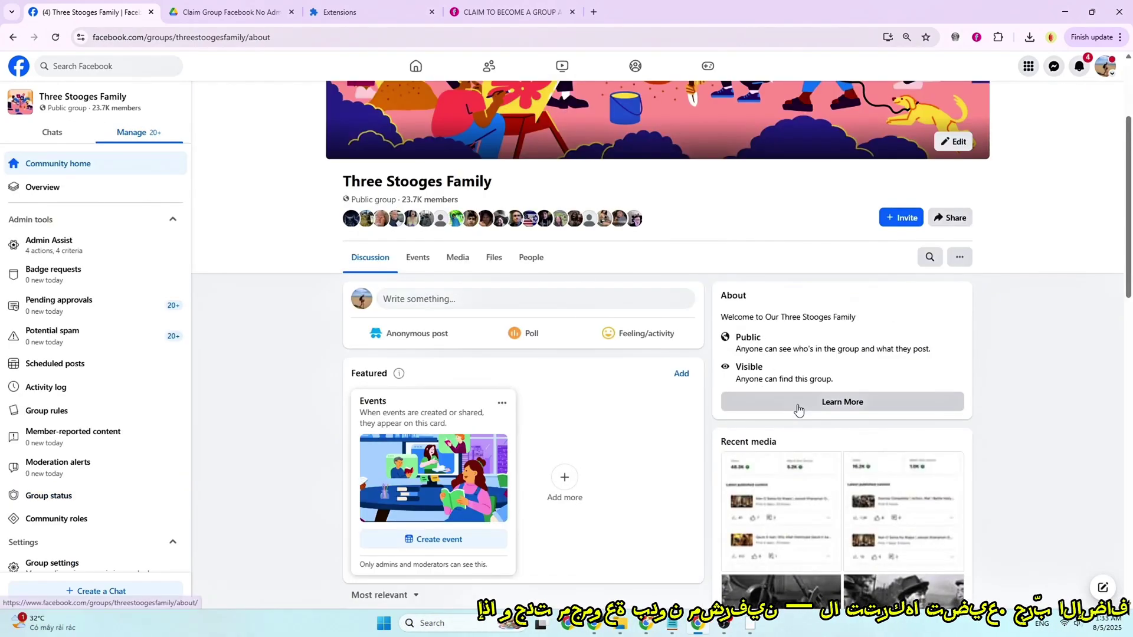
left_click(797, 400)
scroll(488, 376, "down", 3)
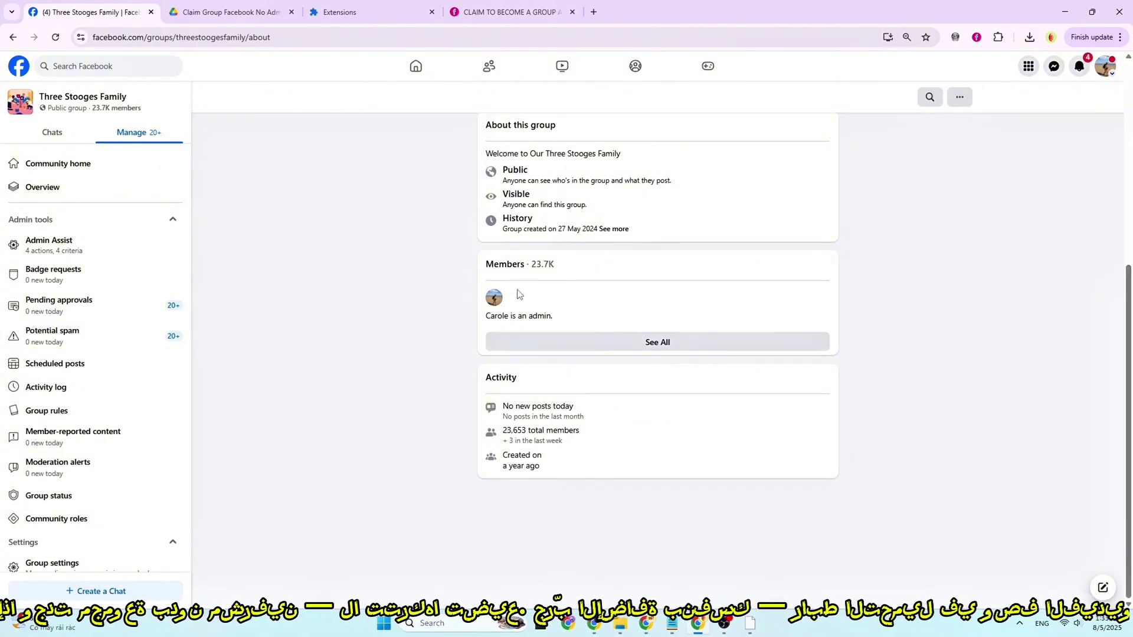
scroll(114, 433, "down", 4)
scroll(86, 327, "up", 4)
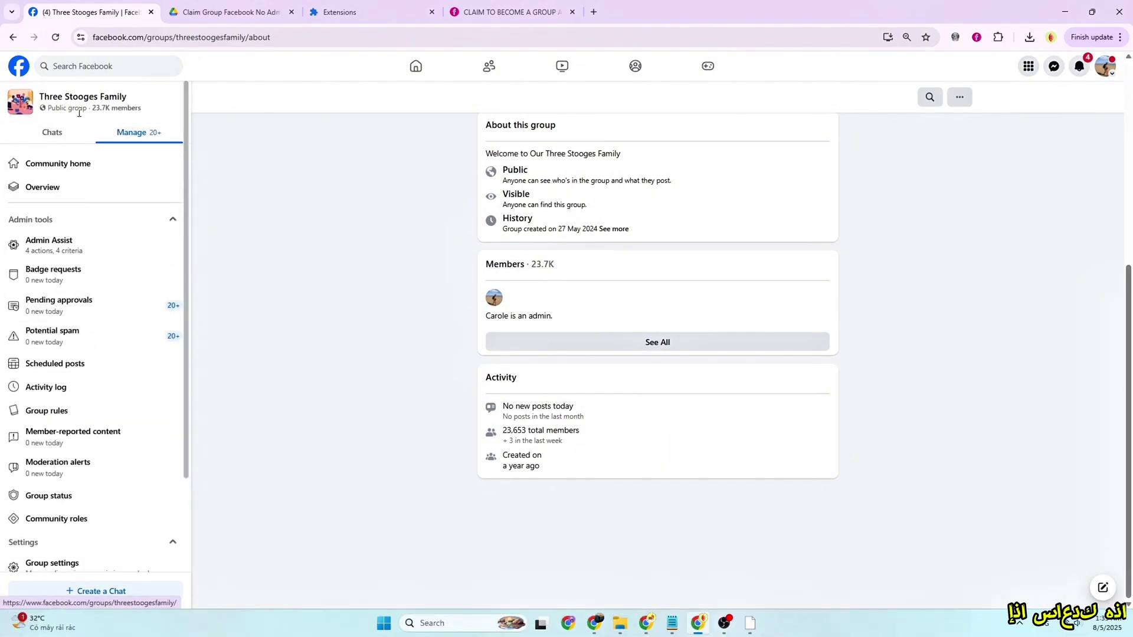
left_click(82, 97)
Step: Review Admin Assist, then open the About page listing you as the group's admin
left_click(96, 247)
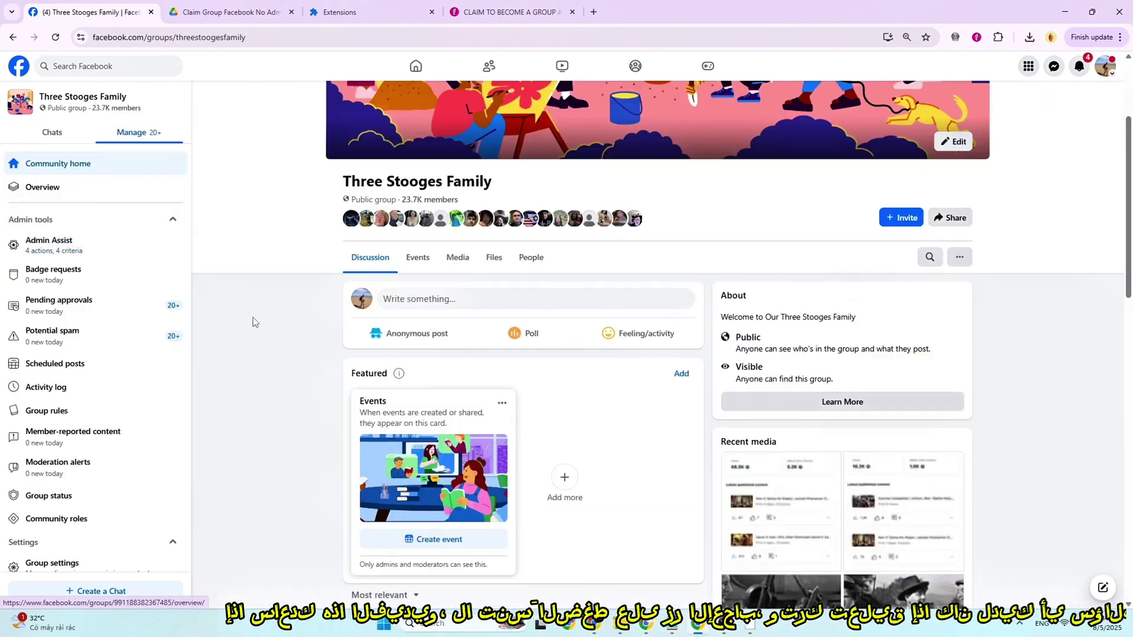
scroll(291, 385, "down", 12)
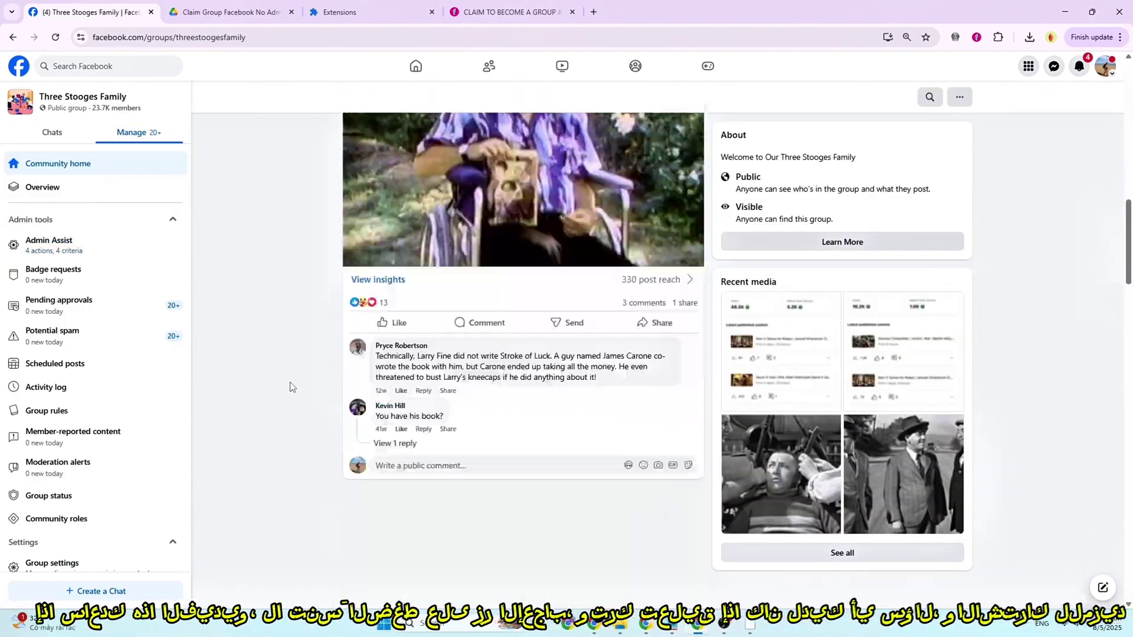
scroll(289, 382, "down", 6)
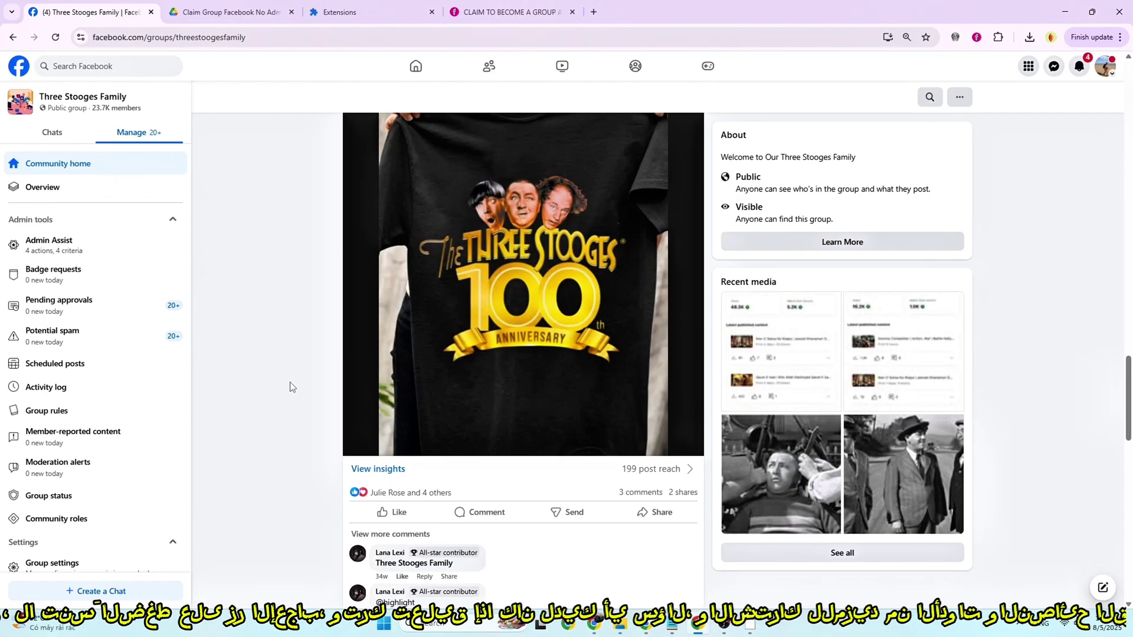
scroll(290, 381, "up", 20)
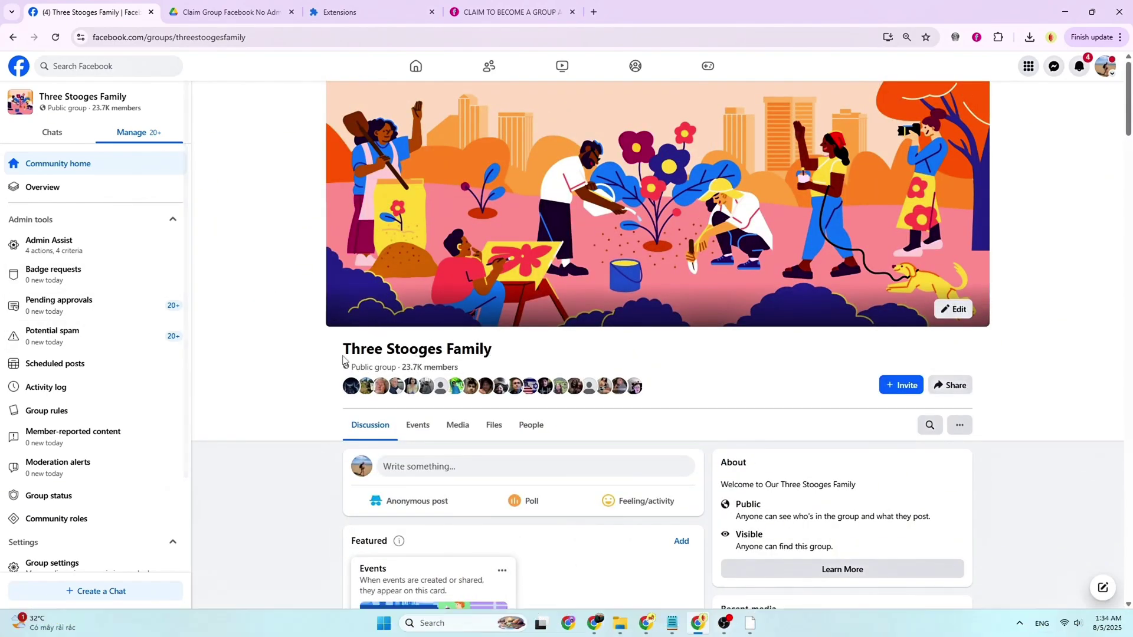
scroll(474, 357, "down", 6)
left_click(842, 242)
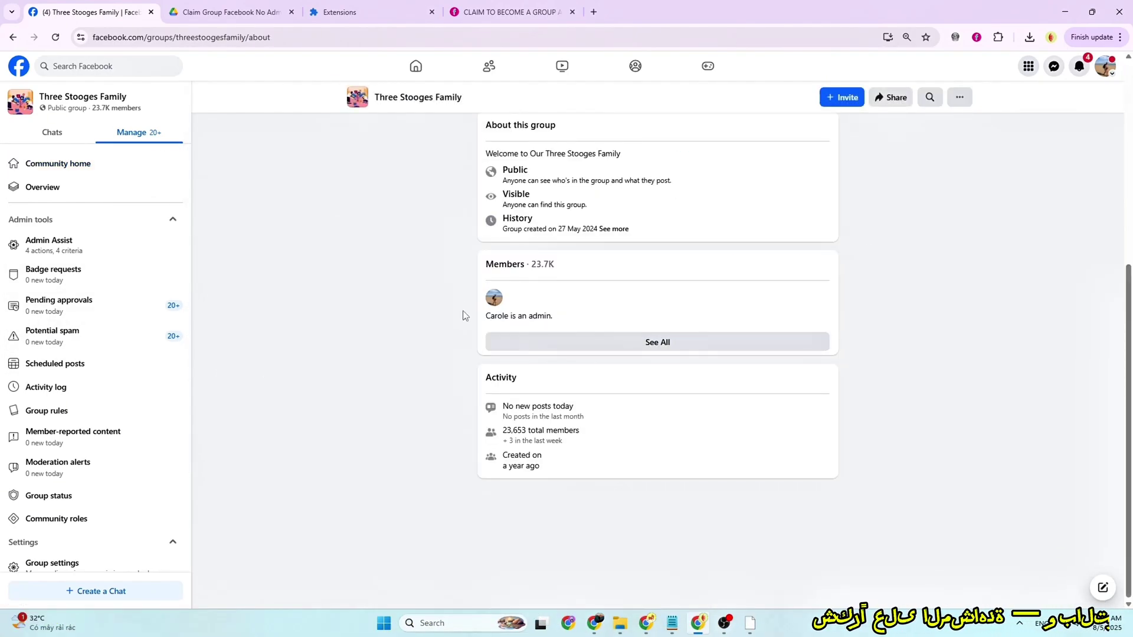
left_click(298, 37)
key("End")
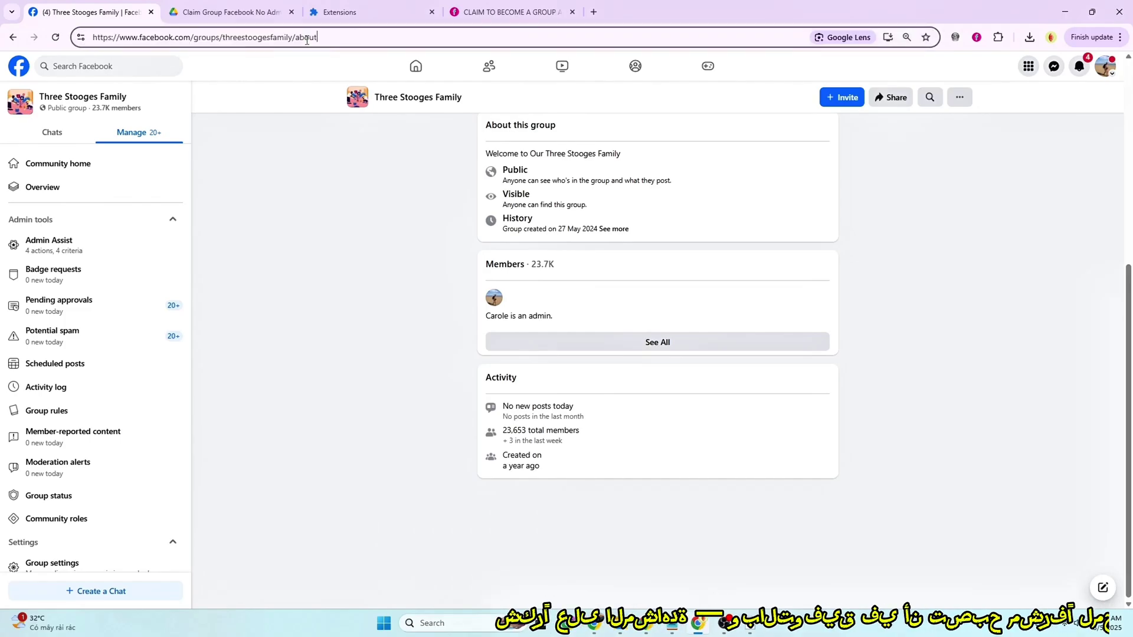